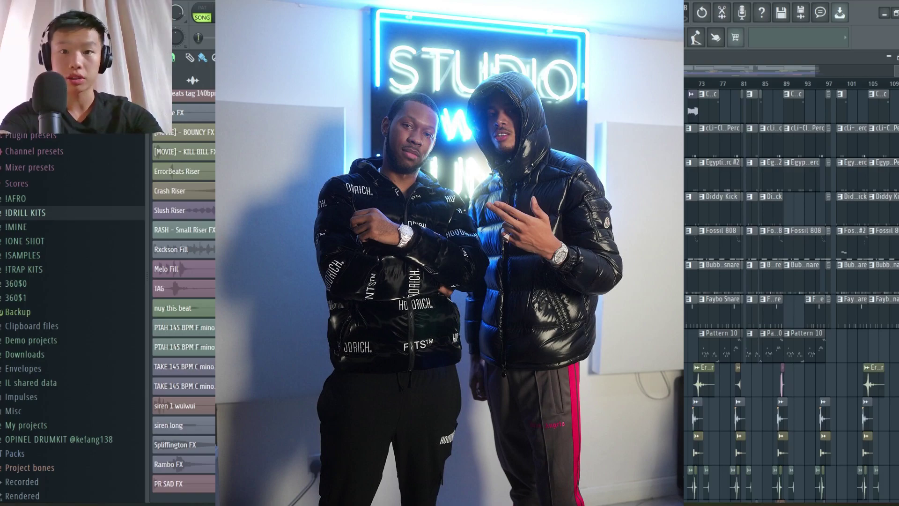
Step: Solo the vocal loops on Track 1 and Track 2 and play the song from the start
scroll(422, 312, "up", 2)
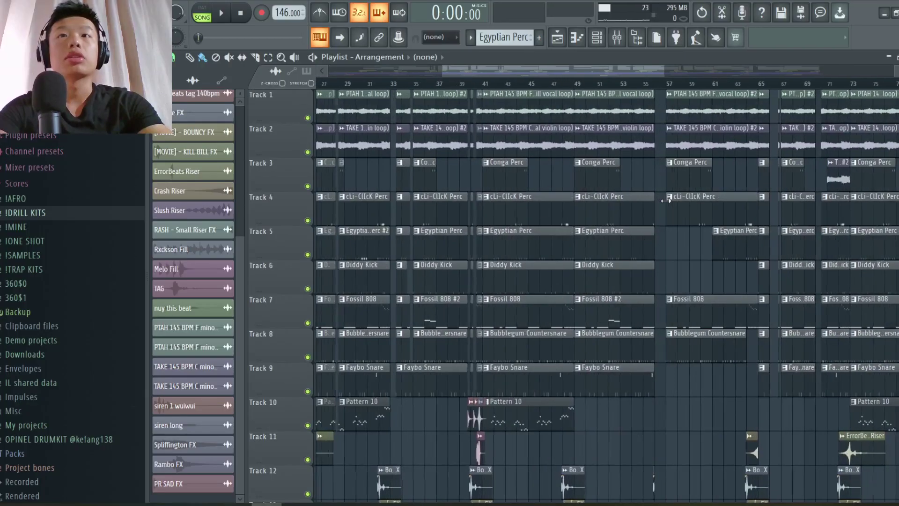
scroll(471, 102, "up", 3)
left_click(307, 152, "ctrl")
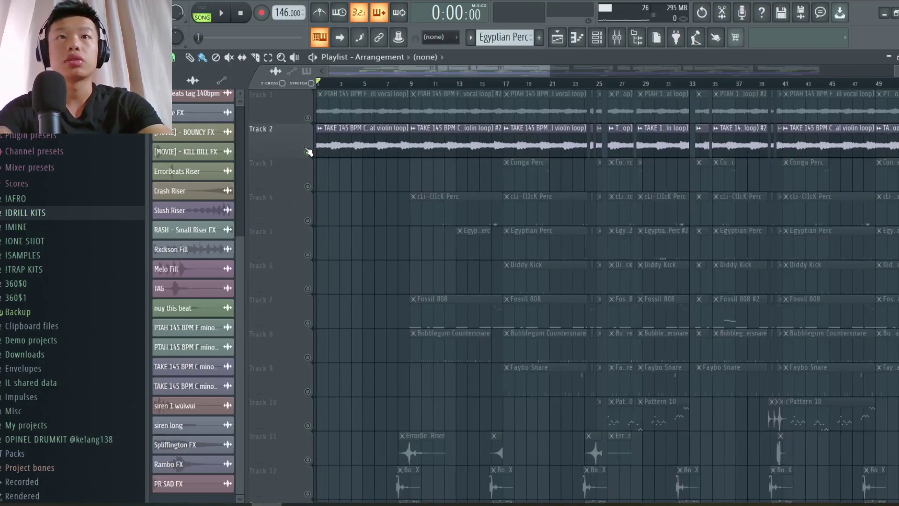
left_click(308, 117)
scroll(340, 83, "up", 2)
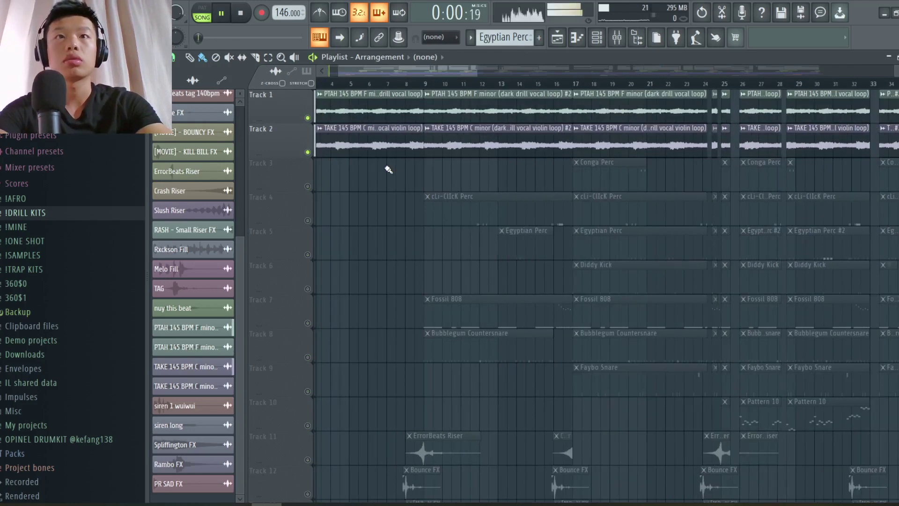
key("space")
scroll(438, 341, "down", 5)
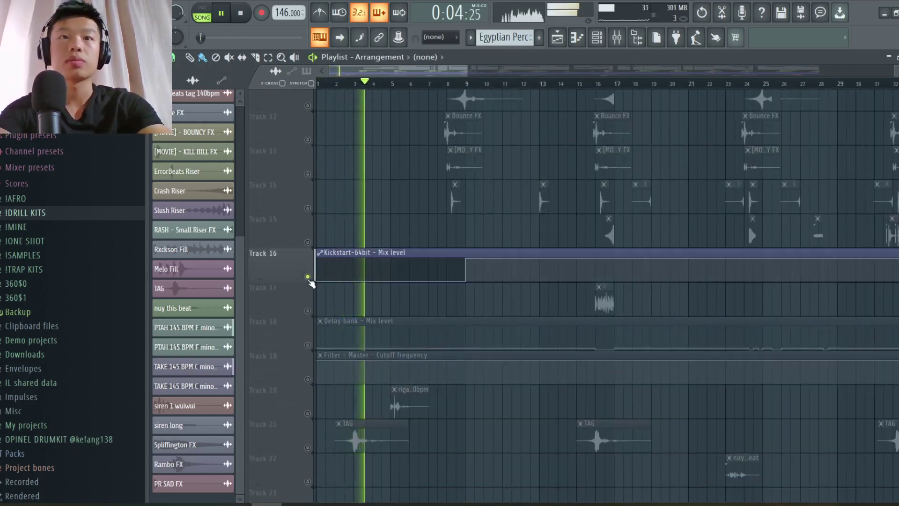
scroll(525, 187, "up", 5)
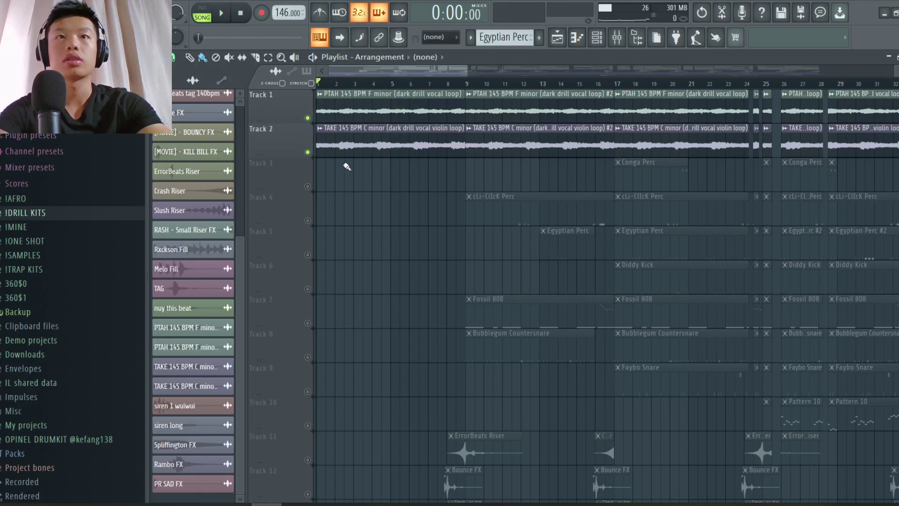
Step: Unmute every silenced track and browse the playlist arrangement during playback
right_click(308, 153)
scroll(463, 201, "down", 8)
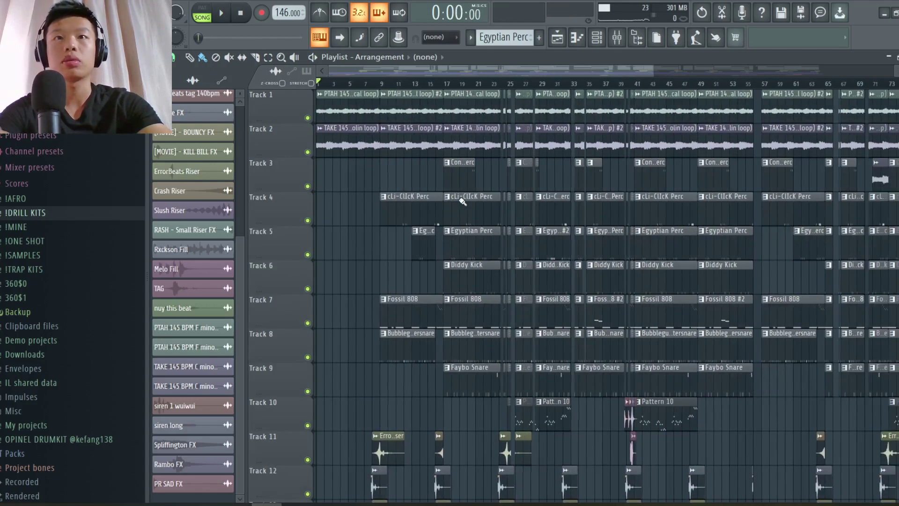
scroll(394, 267, "up", 4)
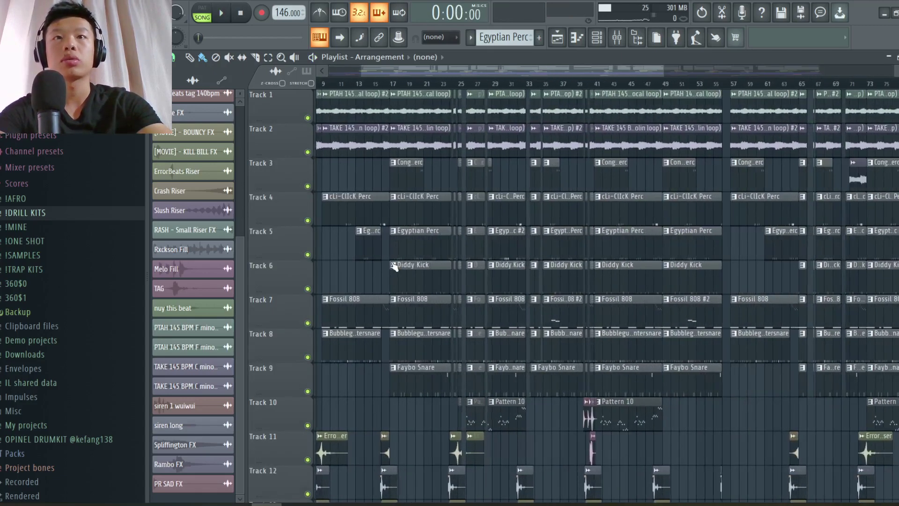
scroll(467, 181, "up", 4)
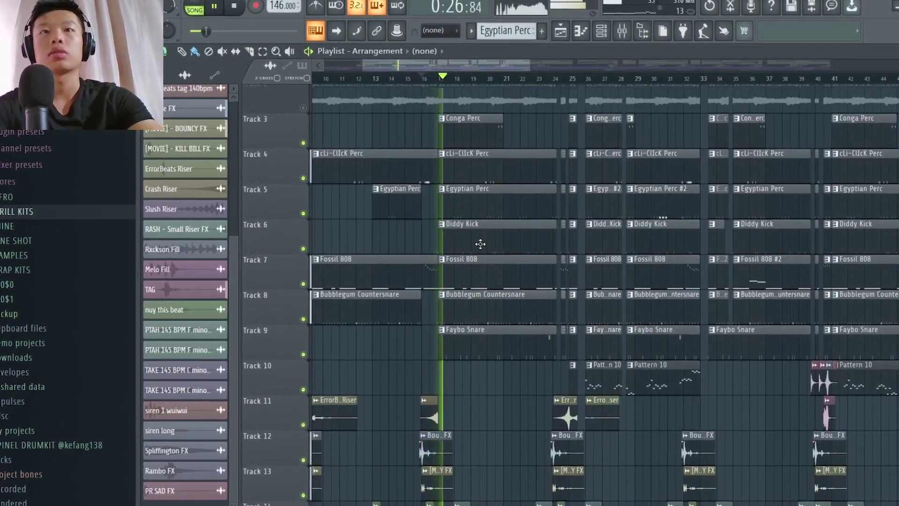
scroll(481, 244, "down", 3)
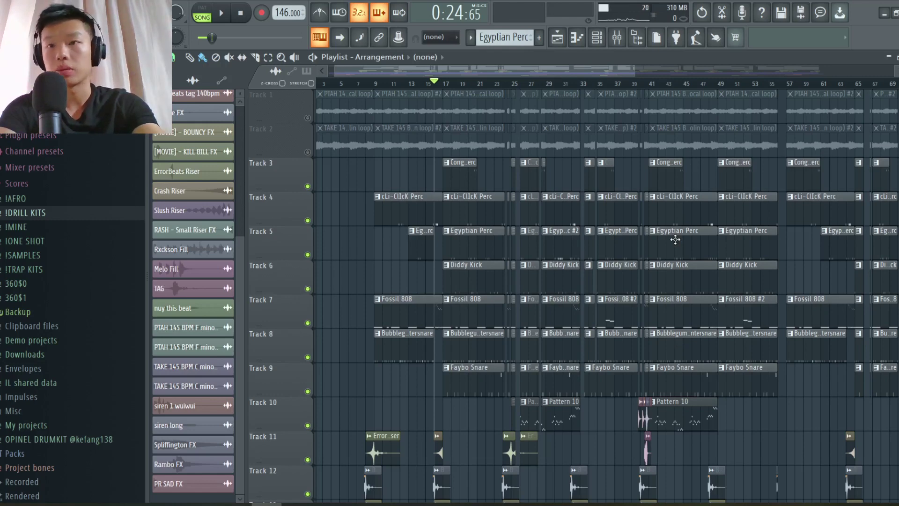
scroll(433, 146, "up", 6)
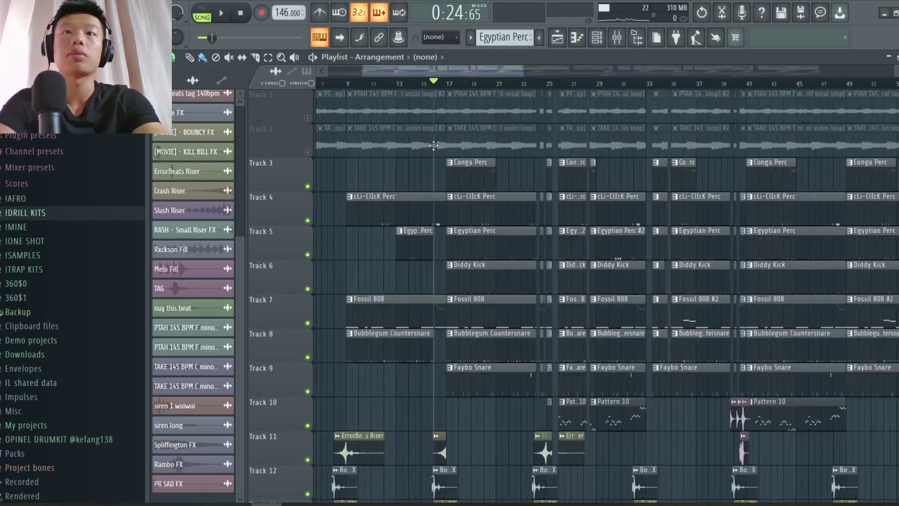
scroll(551, 301, "down", 2)
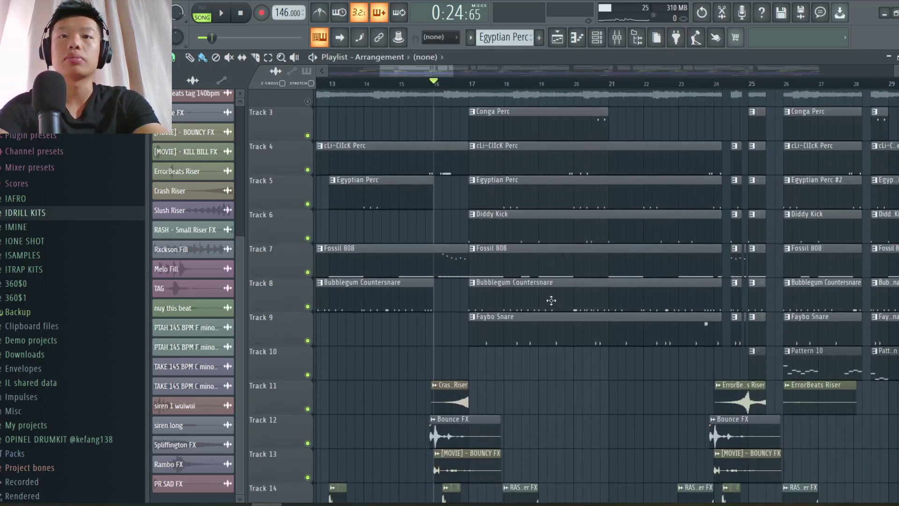
Step: Open and play the Bubblegum Countersnare pattern, checking the effects on its CS mixer channel
double_click(539, 296)
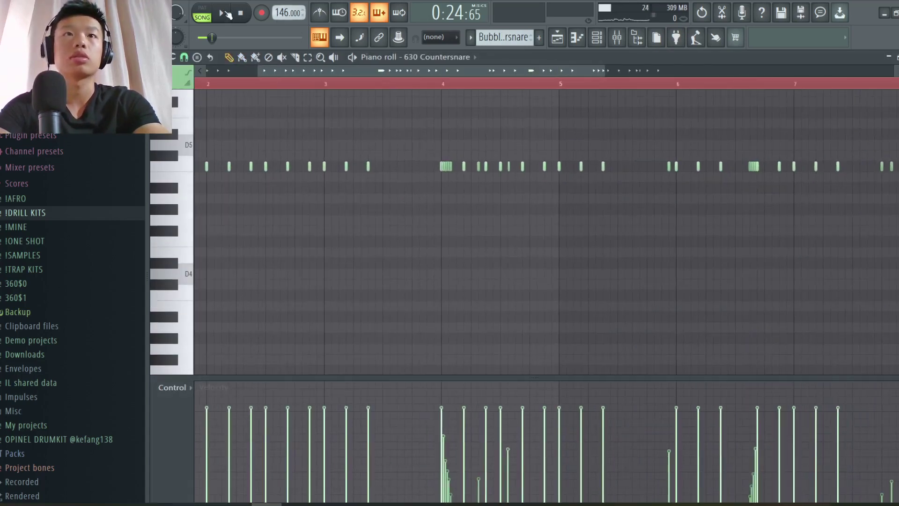
scroll(453, 311, "down", 3)
key("space")
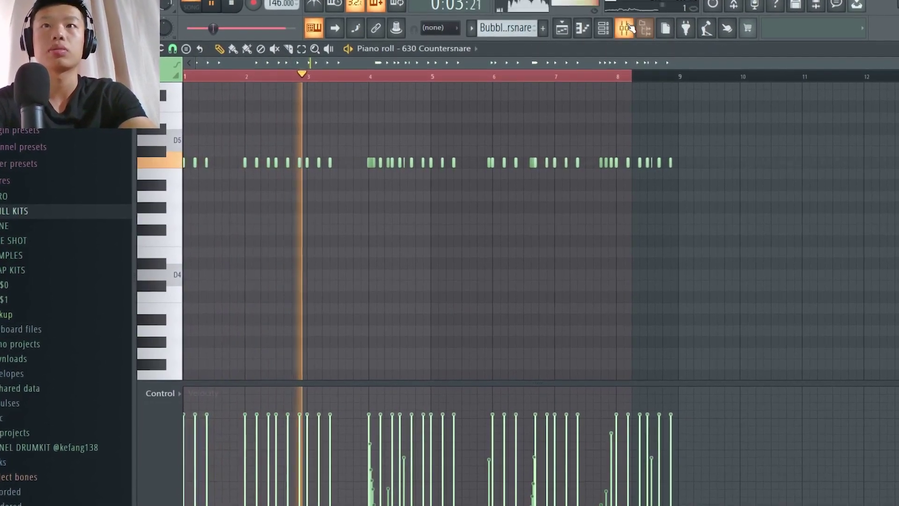
left_click(627, 28)
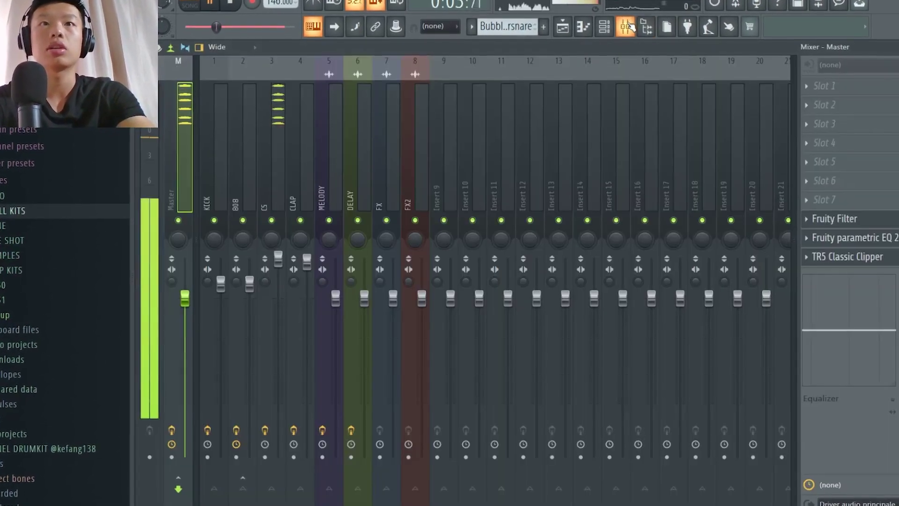
left_click(271, 162)
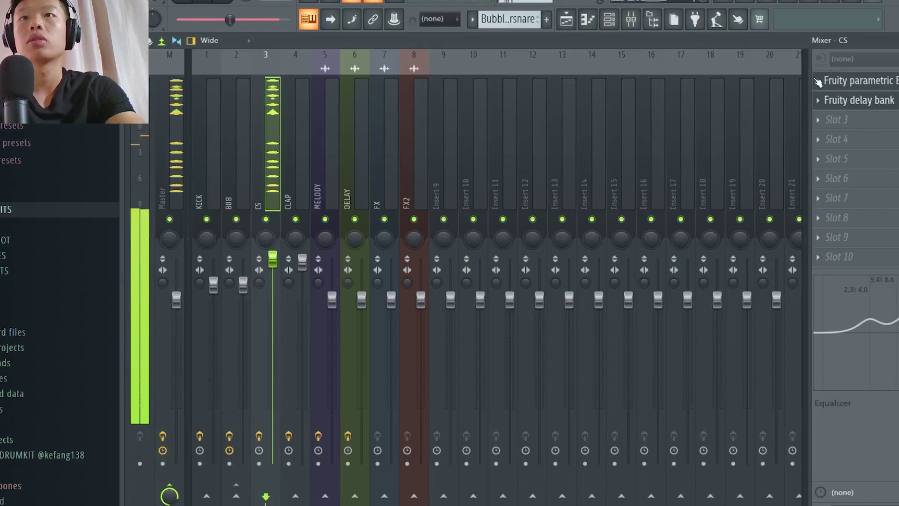
left_click(565, 21)
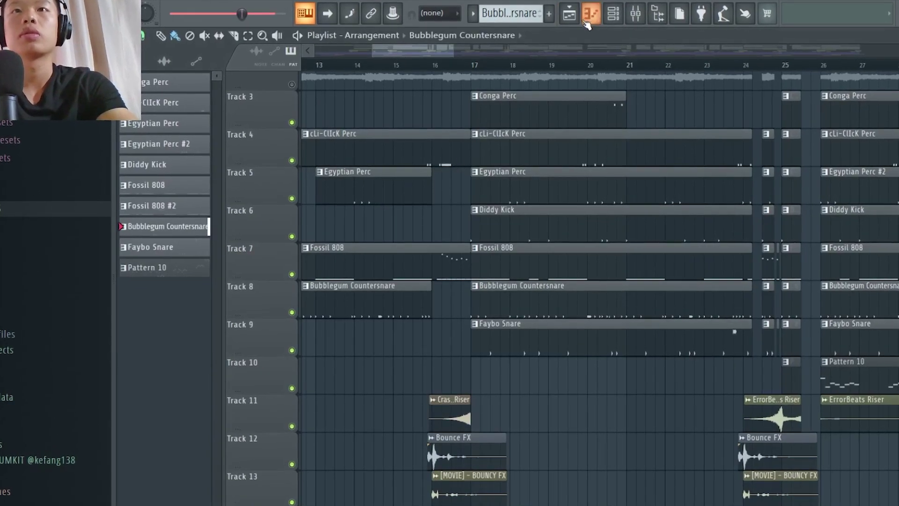
left_click(589, 16)
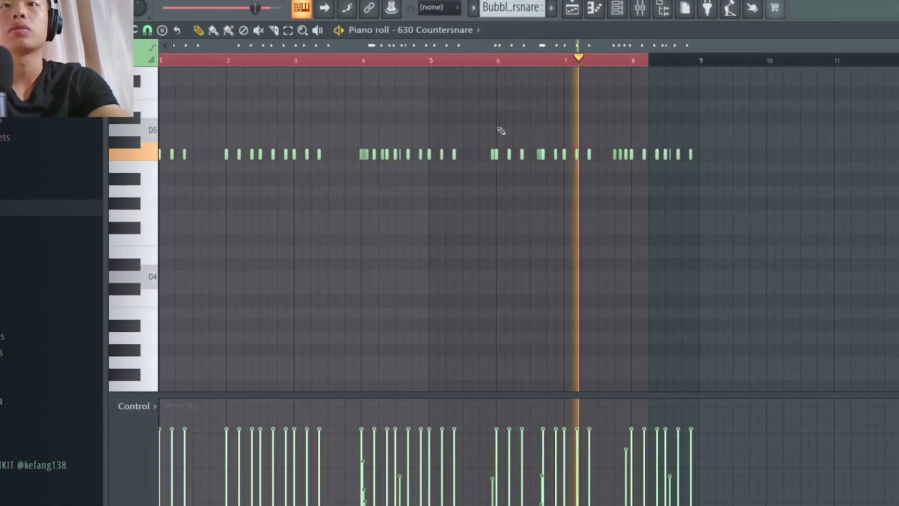
Step: Replay the countersnare from bar 4, then open the Fossil 808 pattern's notes
key("space")
left_click(361, 57)
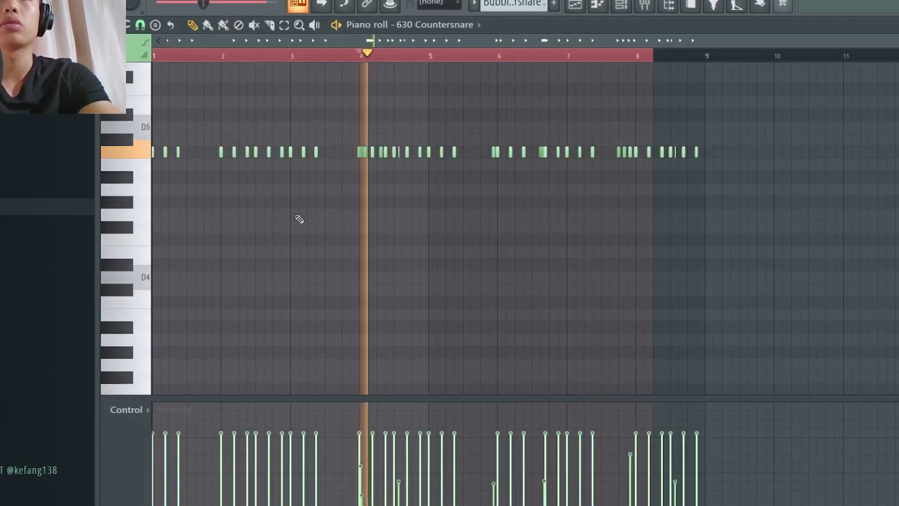
scroll(296, 217, "up", 3)
scroll(297, 217, "down", 2)
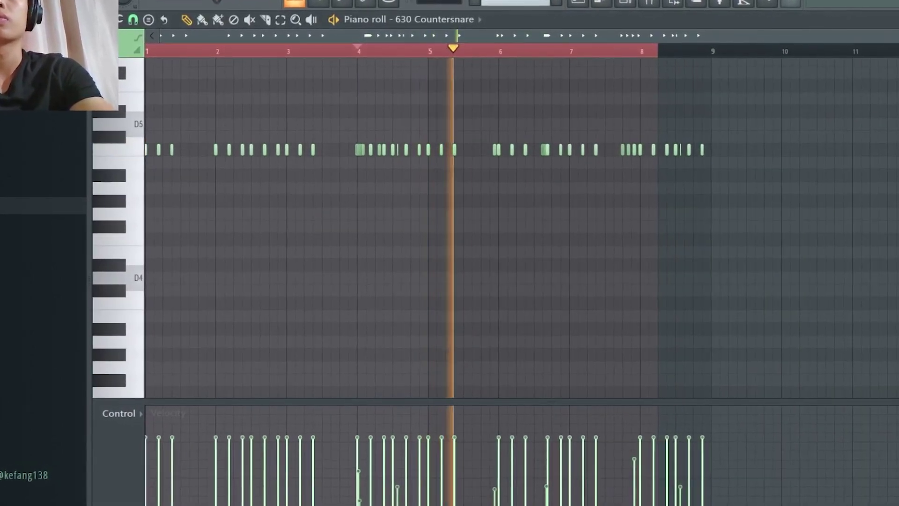
key("F5")
double_click(507, 315)
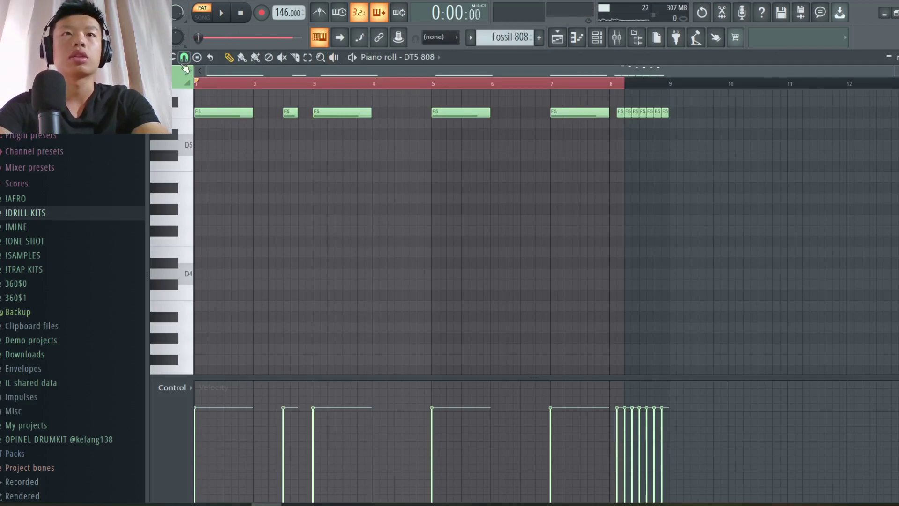
Step: Select all the Fossil 808 #2 notes, then deselect them while browsing the piano roll
scroll(387, 198, "up", 5)
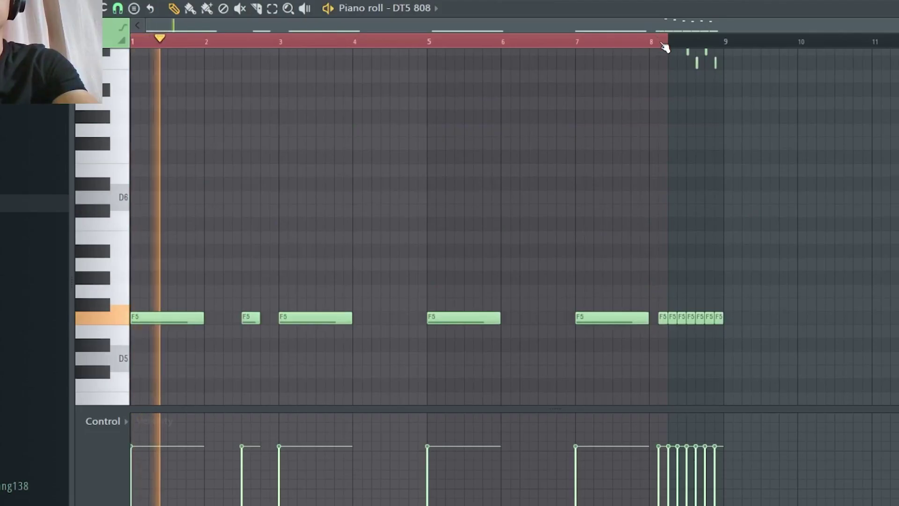
left_click_drag(623, 84, 668, 83)
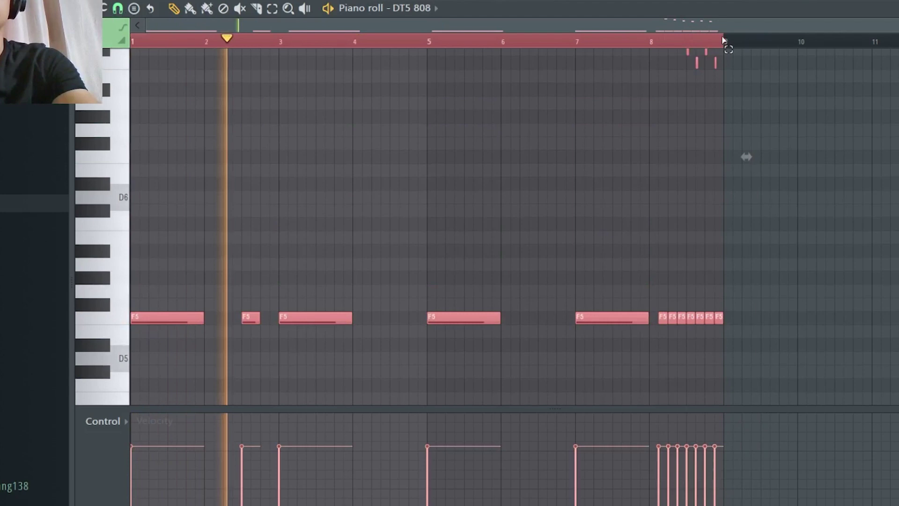
scroll(760, 131, "up", 2)
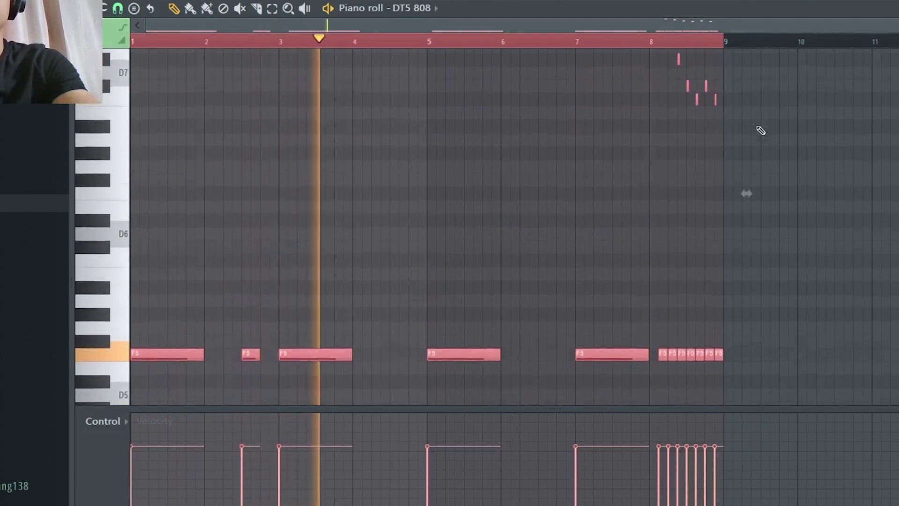
scroll(708, 274, "down", 4)
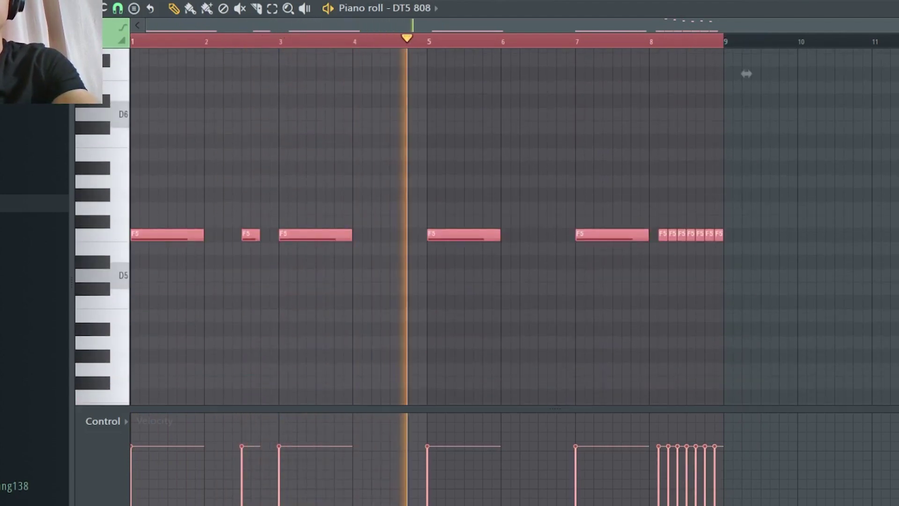
left_click(747, 72)
scroll(843, 154, "up", 4)
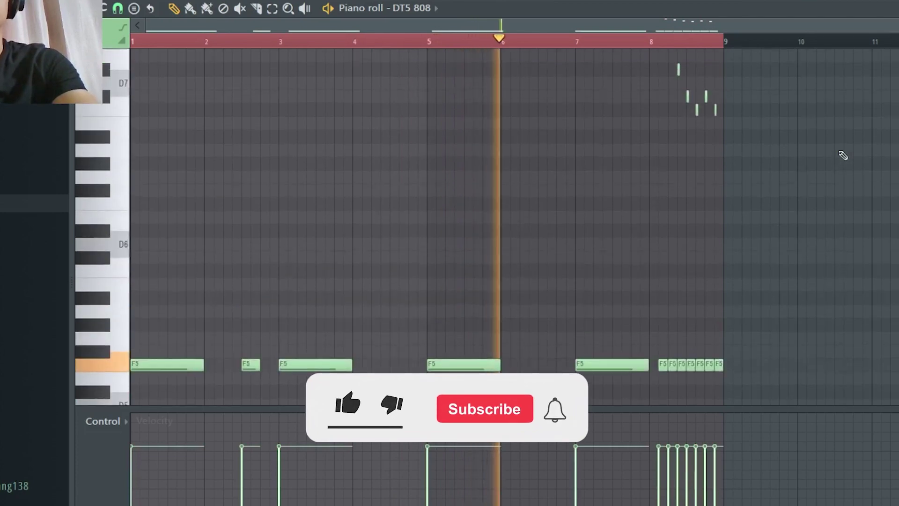
scroll(608, 149, "up", 2)
scroll(723, 115, "up", 3)
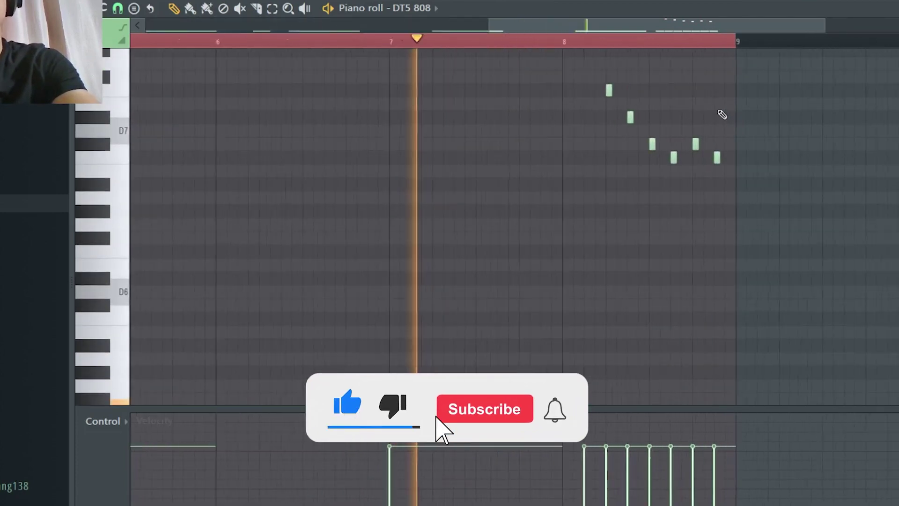
scroll(722, 114, "up", 5)
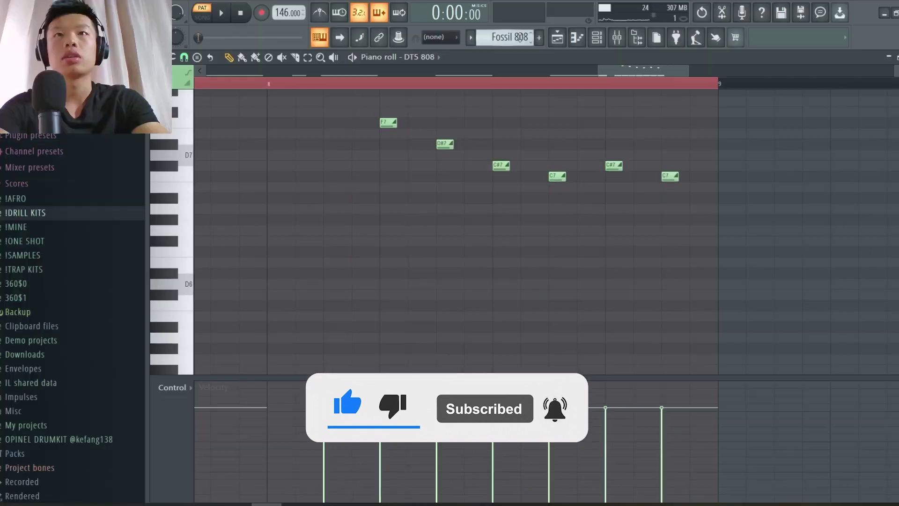
scroll(519, 33, "down", 2)
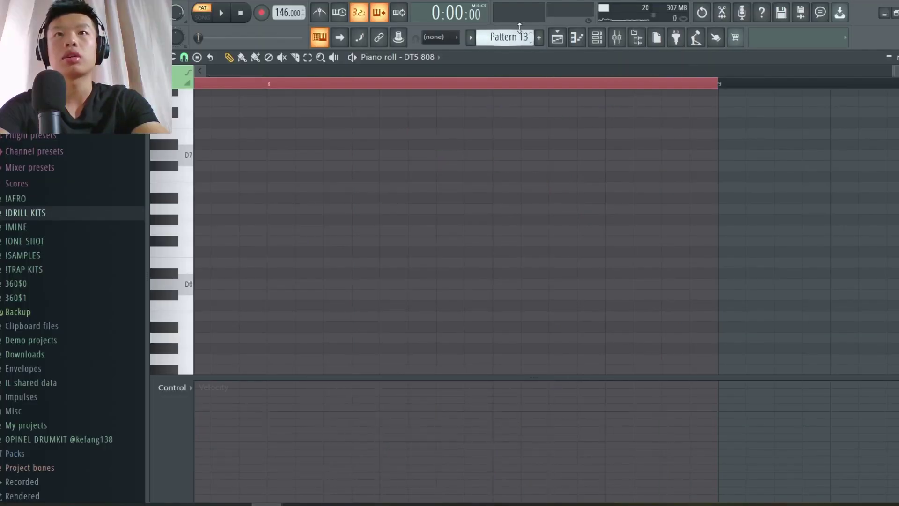
scroll(519, 40, "up", 2)
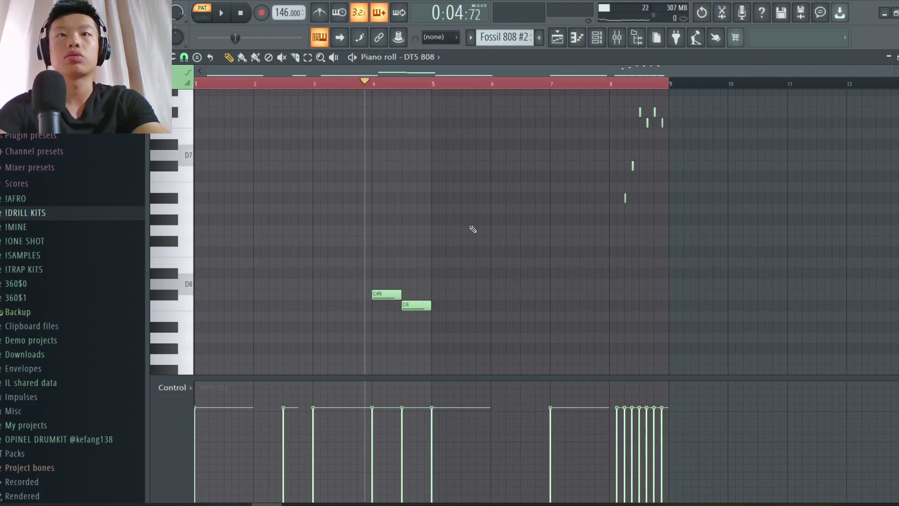
Step: Play the Fossil 808 #2 pattern, then stop playback
key("space")
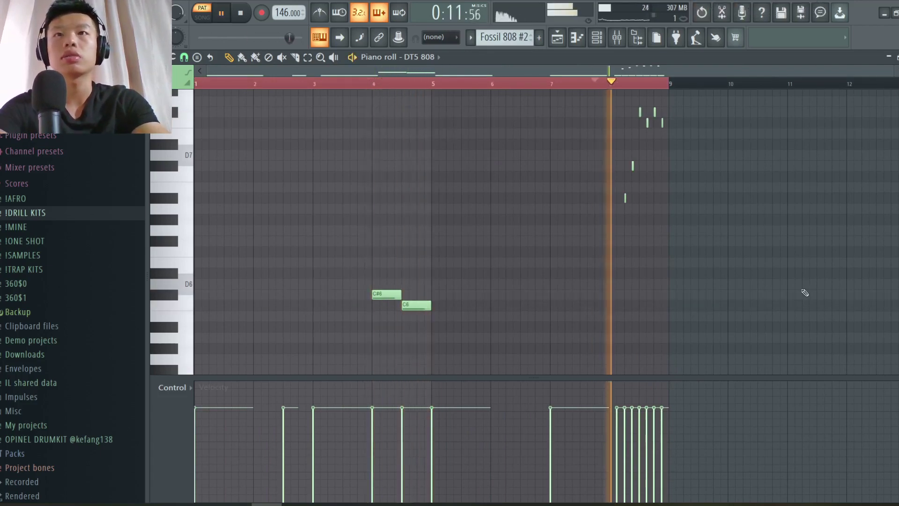
scroll(803, 291, "up", 5)
scroll(628, 221, "up", 3)
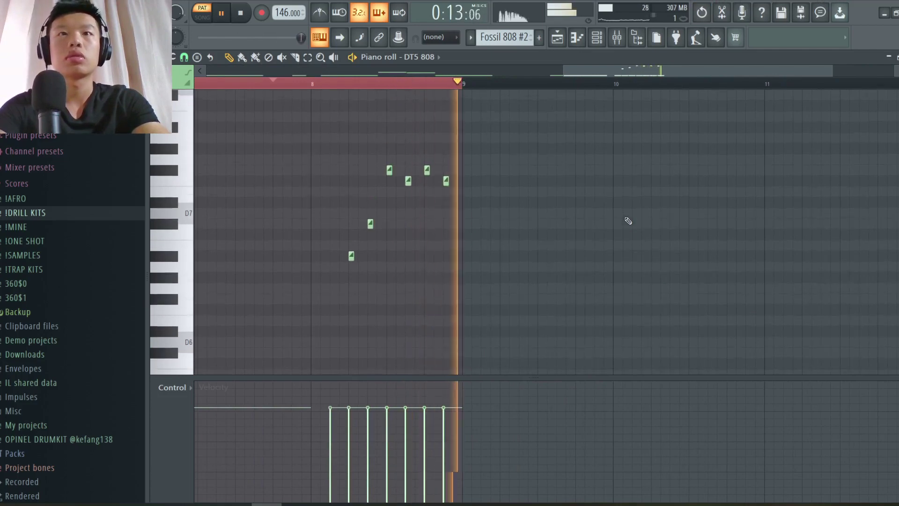
scroll(628, 221, "up", 3)
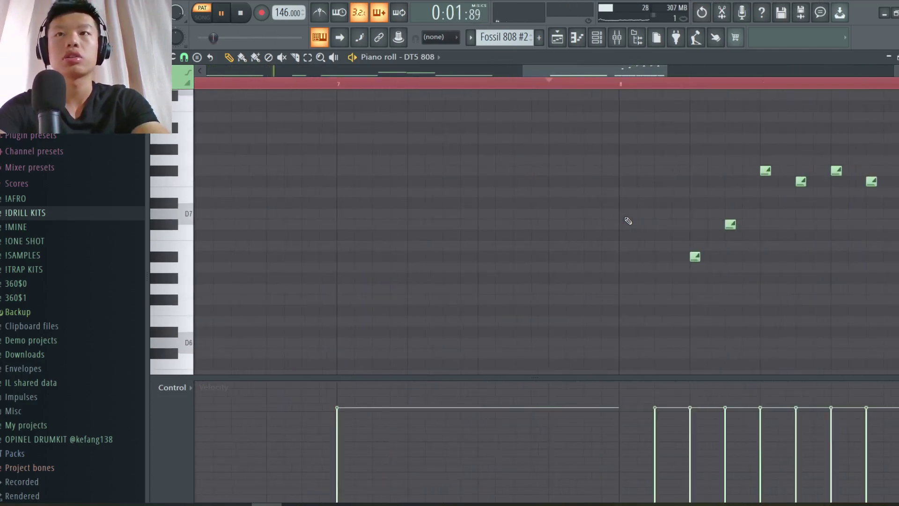
scroll(628, 221, "up", 2)
scroll(628, 220, "down", 2)
key("space")
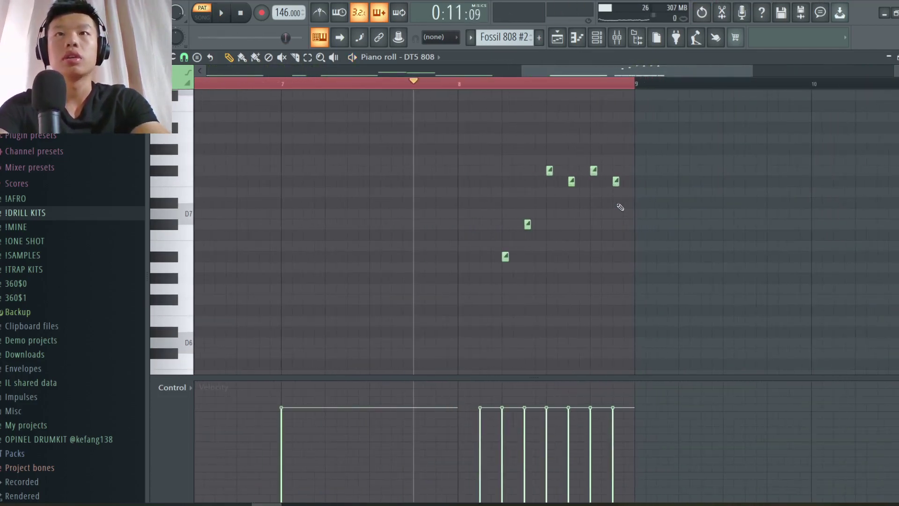
left_click(562, 39)
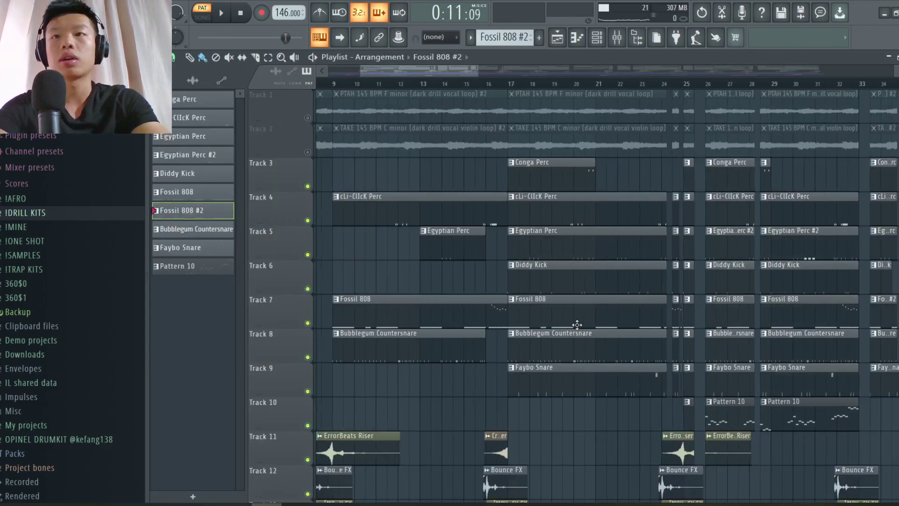
double_click(729, 426)
key("space")
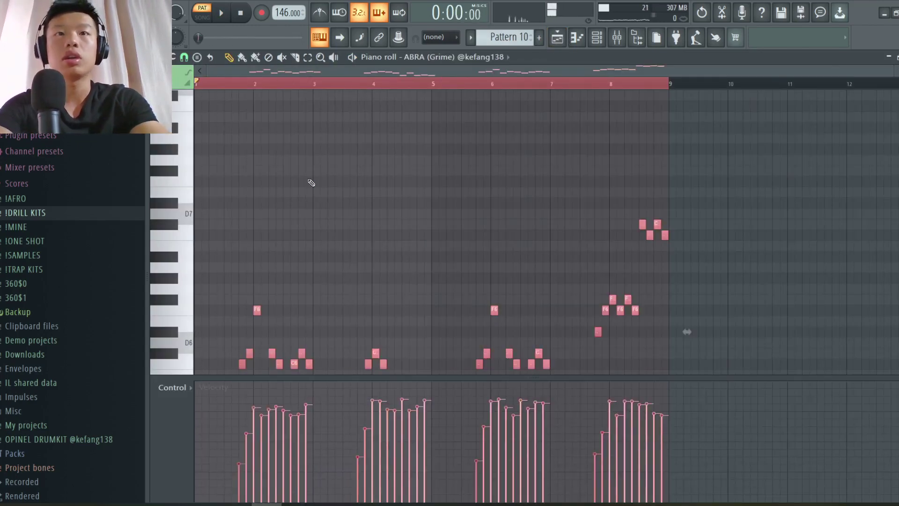
scroll(457, 225, "down", 3)
key("space")
scroll(455, 221, "up", 3)
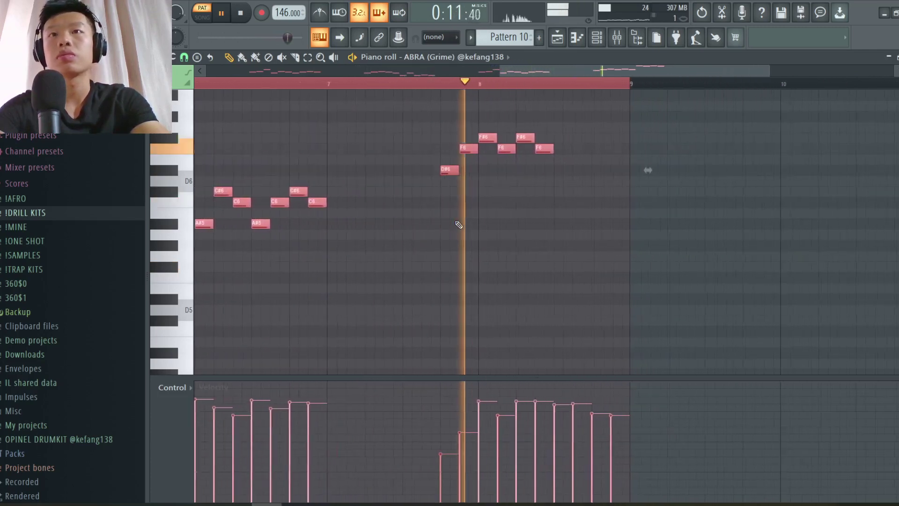
scroll(575, 184, "up", 3)
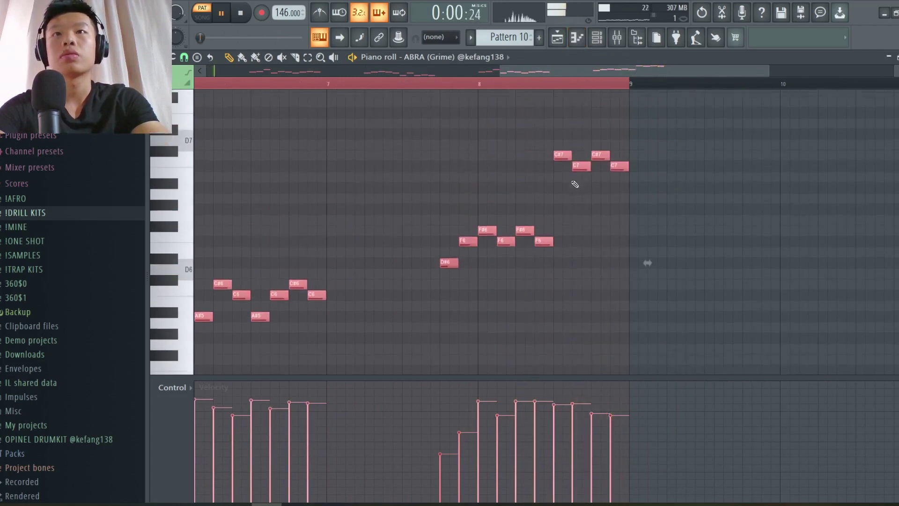
scroll(574, 184, "up", 1)
key("space")
left_click(558, 38)
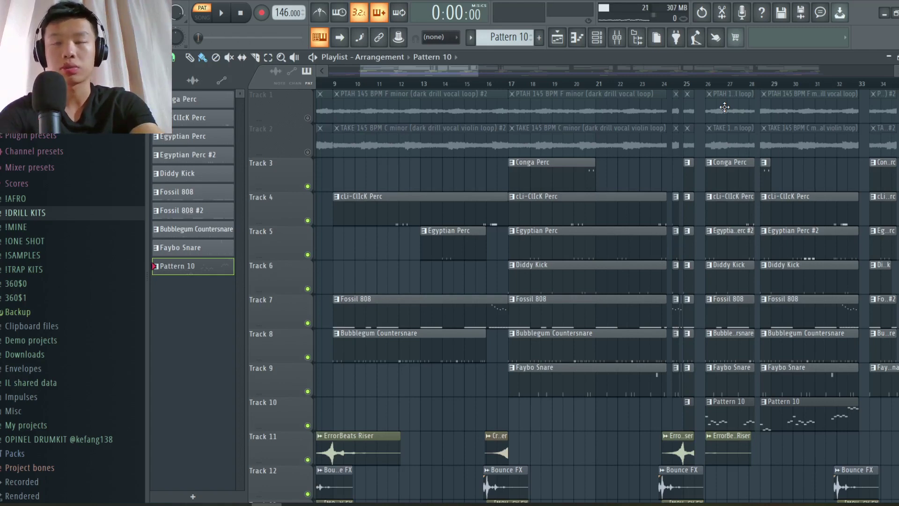
scroll(801, 221, "down", 3)
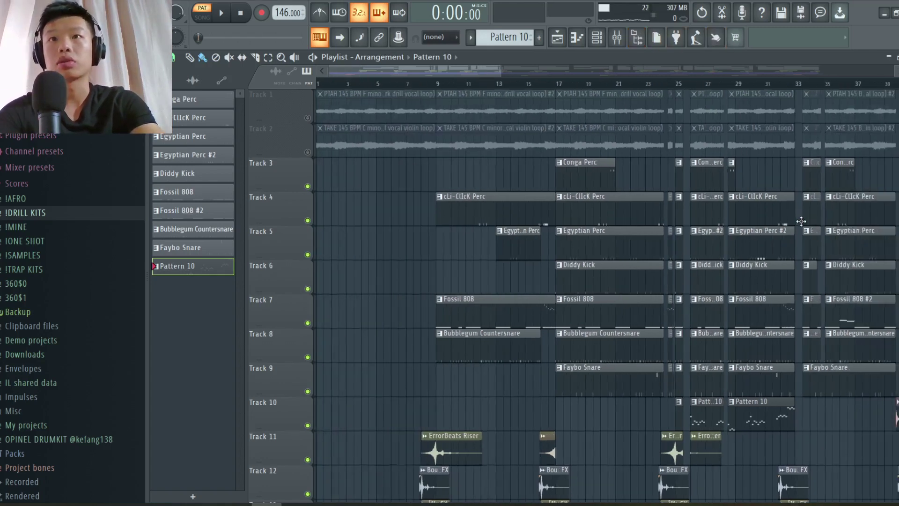
scroll(796, 141, "down", 1)
scroll(799, 217, "up", 1)
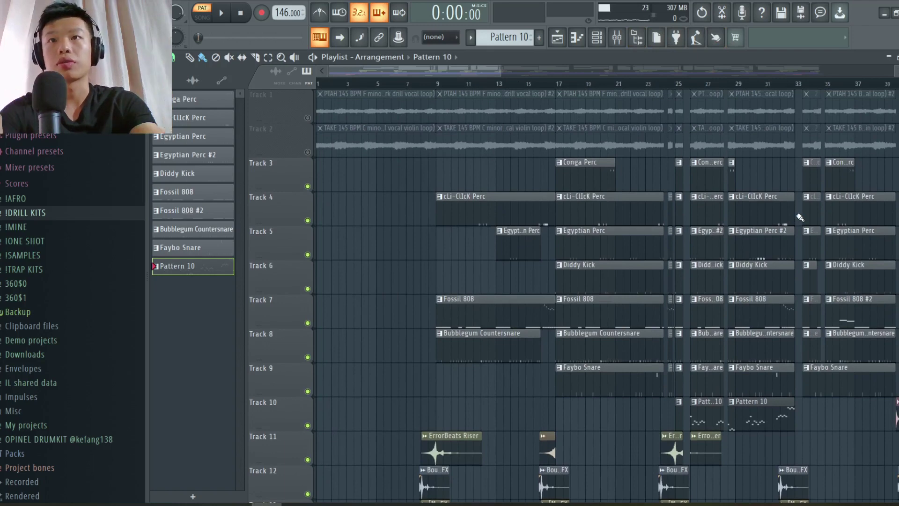
double_click(594, 272)
key("space")
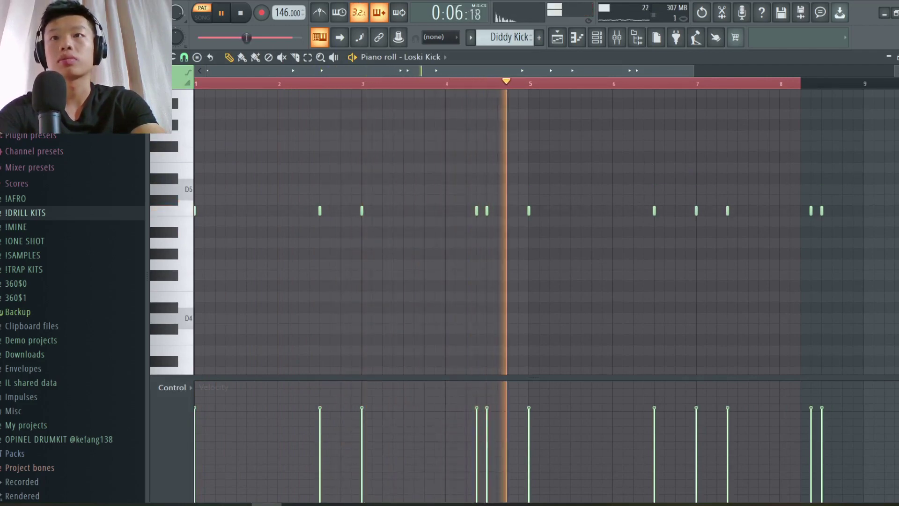
scroll(837, 165, "up", 2)
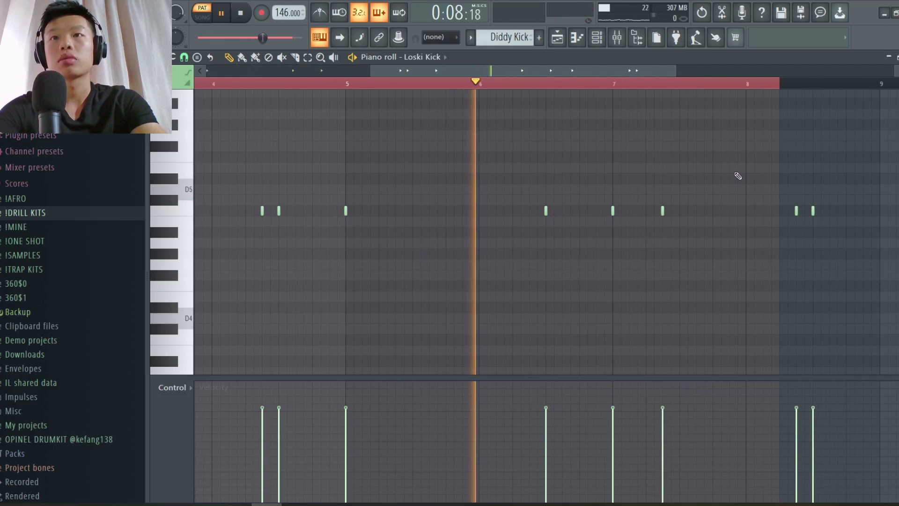
scroll(737, 176, "down", 2)
key("ctrl+a")
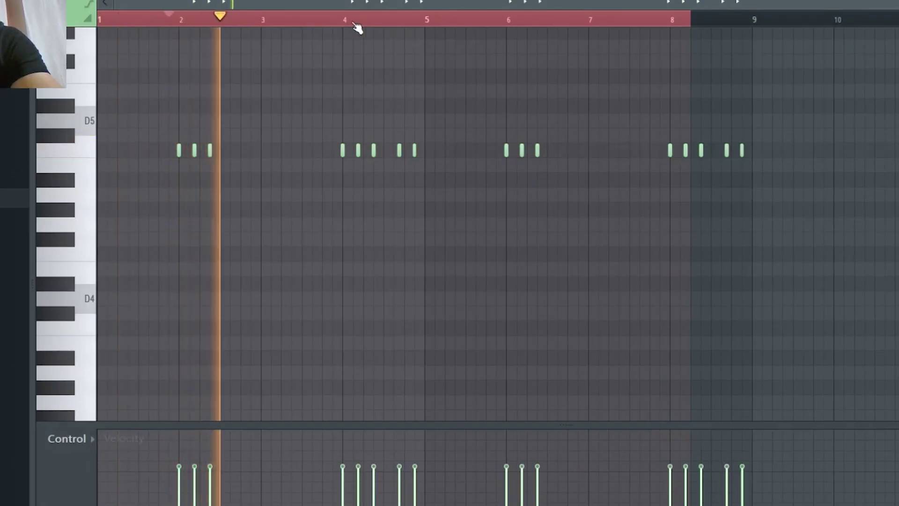
left_click(371, 86)
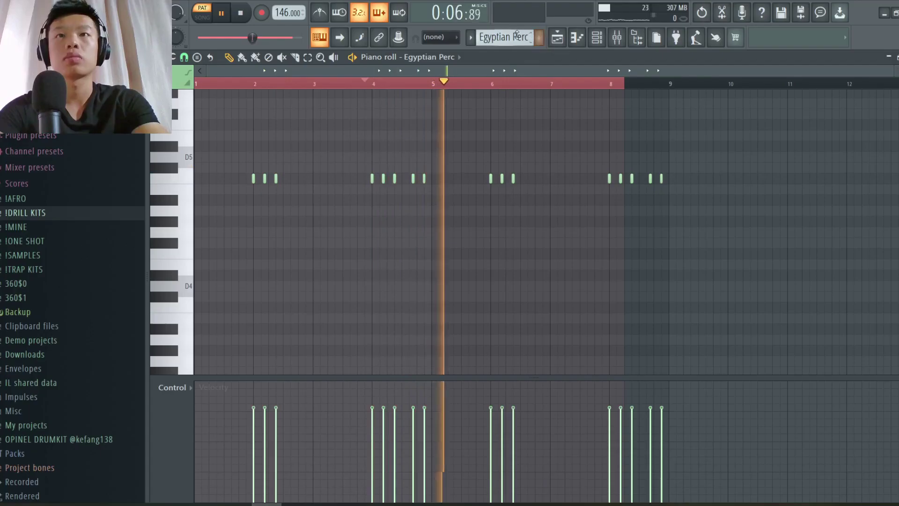
left_click(557, 41)
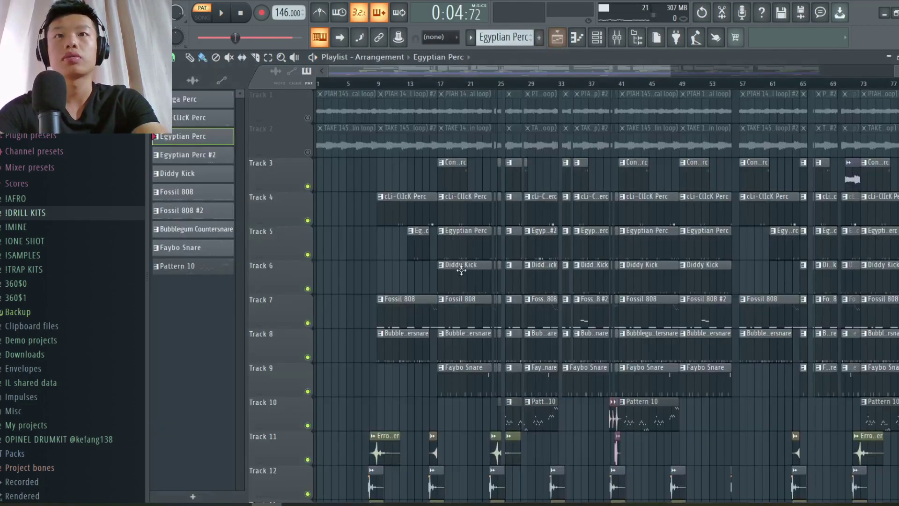
double_click(462, 220)
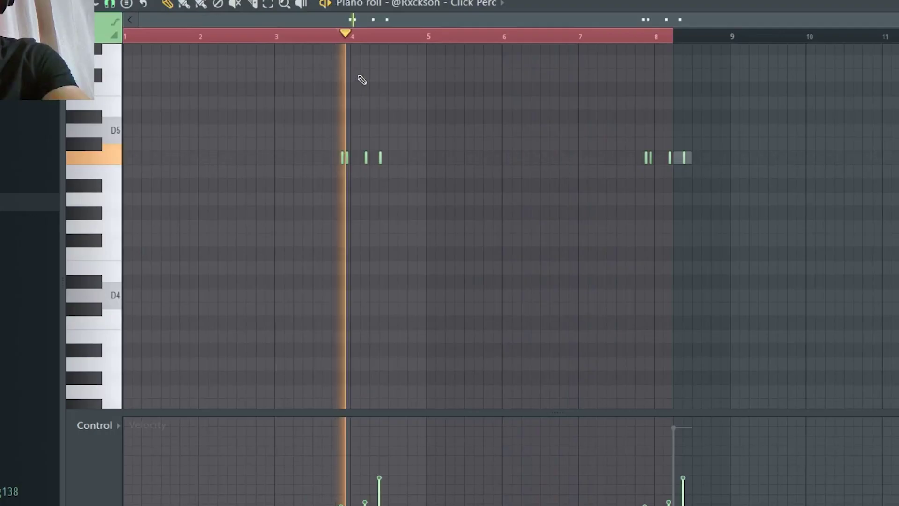
key("ctrl+a")
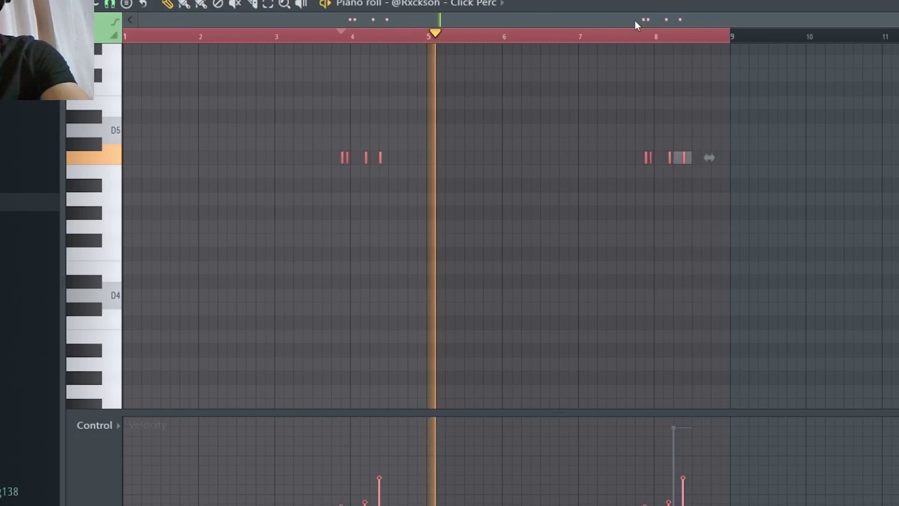
left_click(636, 32)
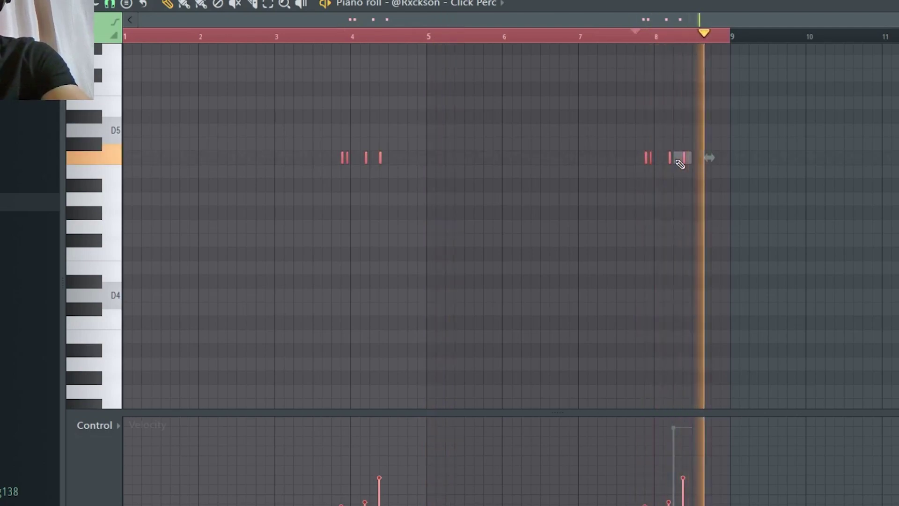
double_click(680, 158)
key("space")
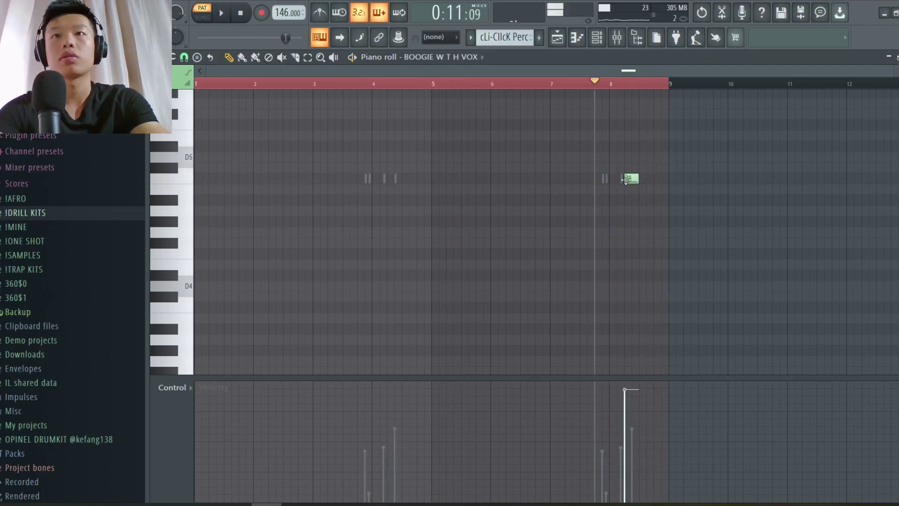
left_click(572, 41)
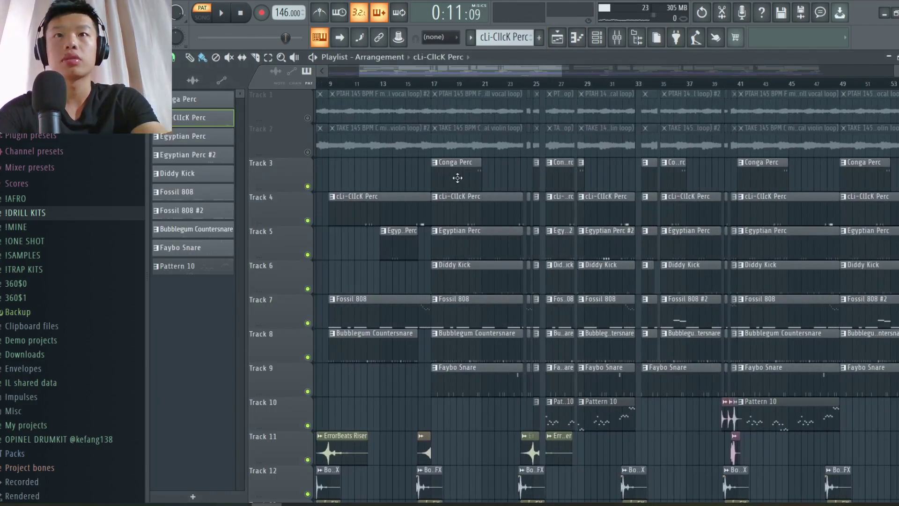
double_click(457, 178)
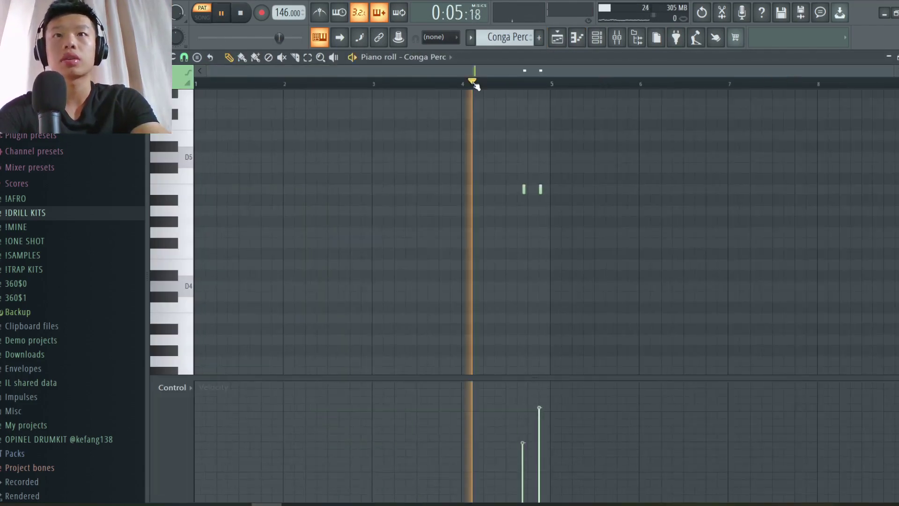
key("space")
key("F5")
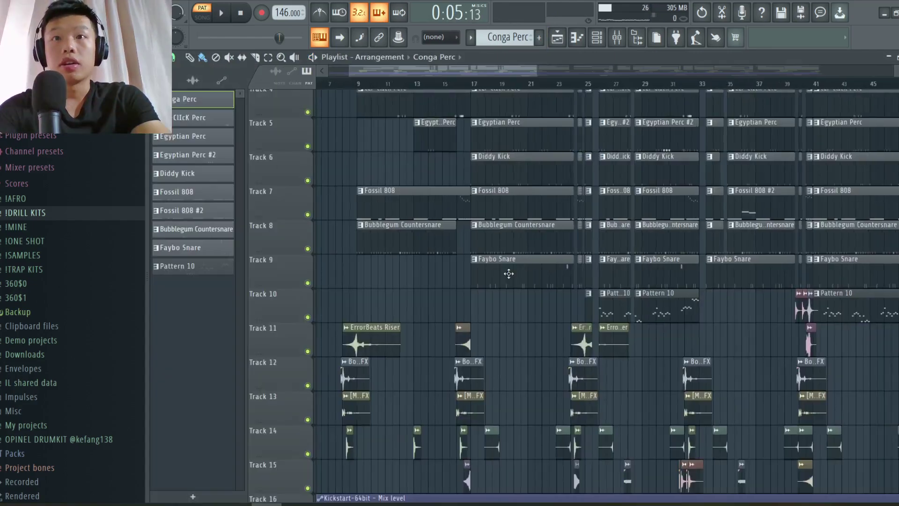
Step: Solo Track 11 to isolate the risers and FX layer
scroll(509, 273, "down", 3)
scroll(509, 274, "down", 5)
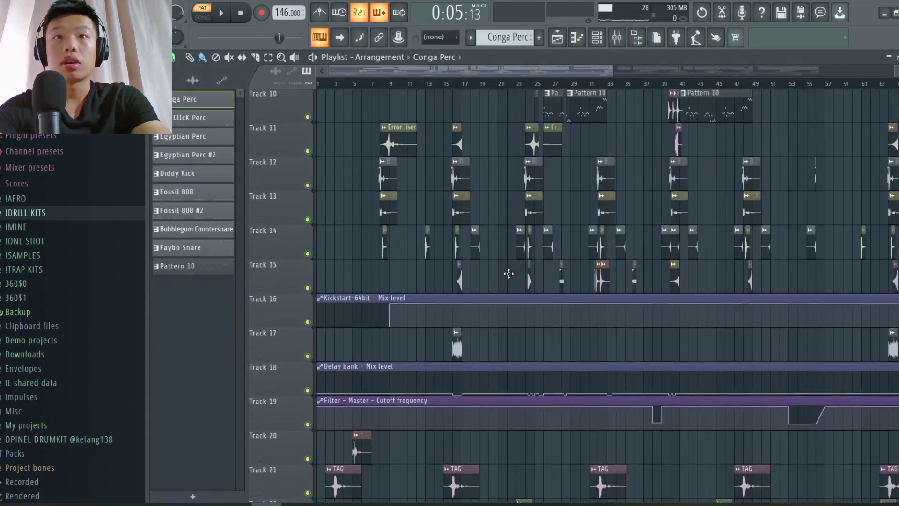
right_click(308, 152)
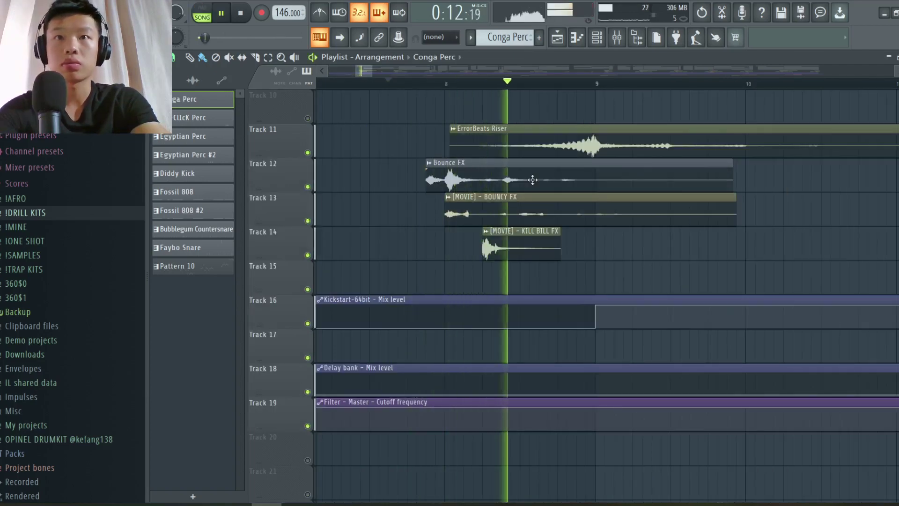
scroll(532, 180, "down", 2, "ctrl")
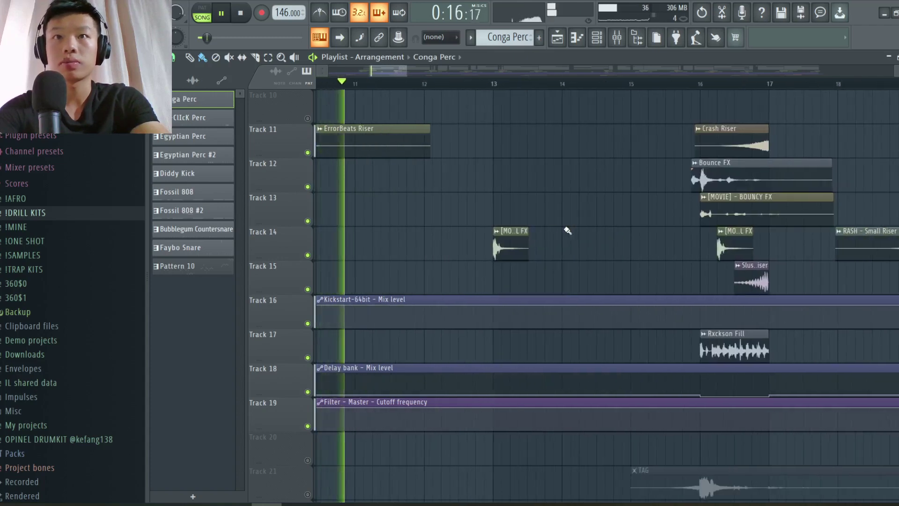
scroll(687, 289, "up", 4)
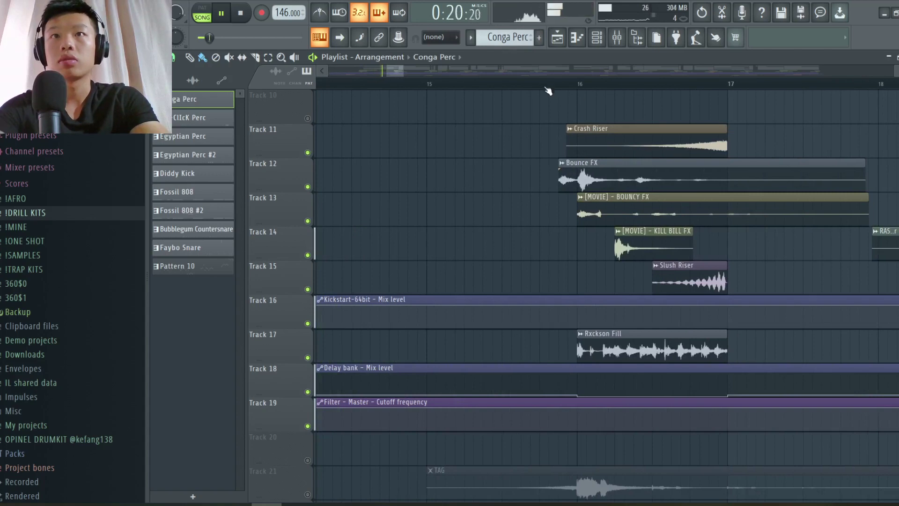
Step: Play the soloed risers from about 0:24, then stop playback
left_click(531, 84)
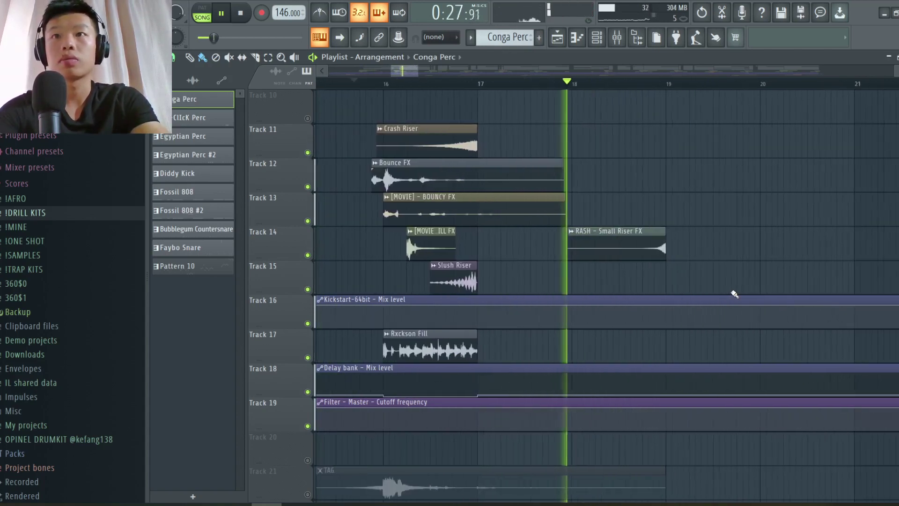
scroll(734, 293, "down", 3)
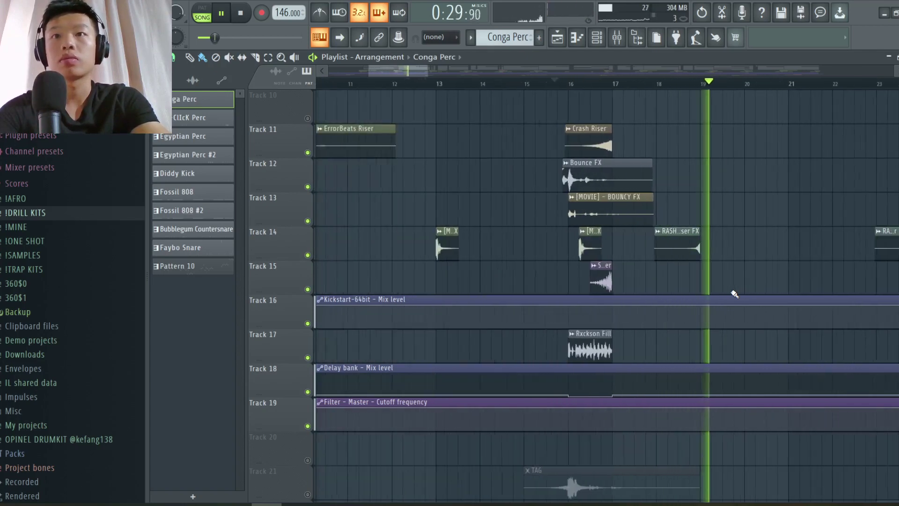
key("space")
scroll(734, 294, "down", 6)
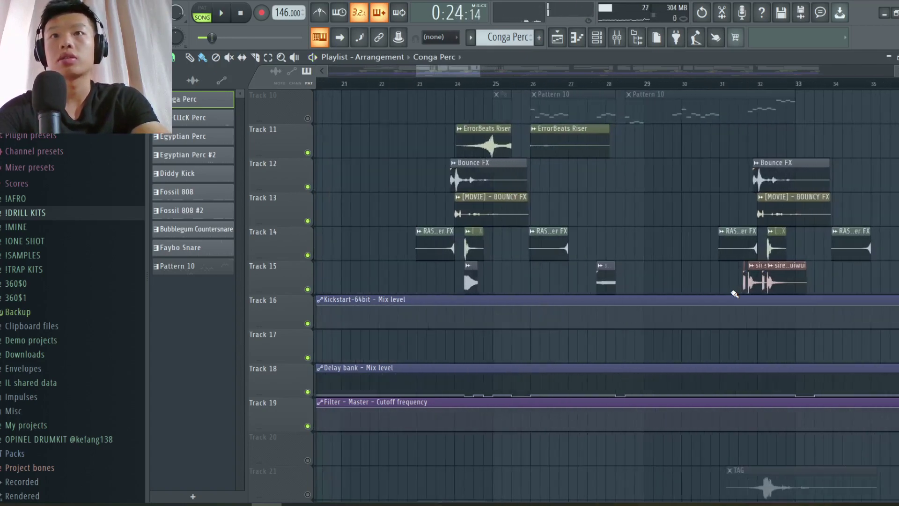
scroll(454, 164, "down", 8)
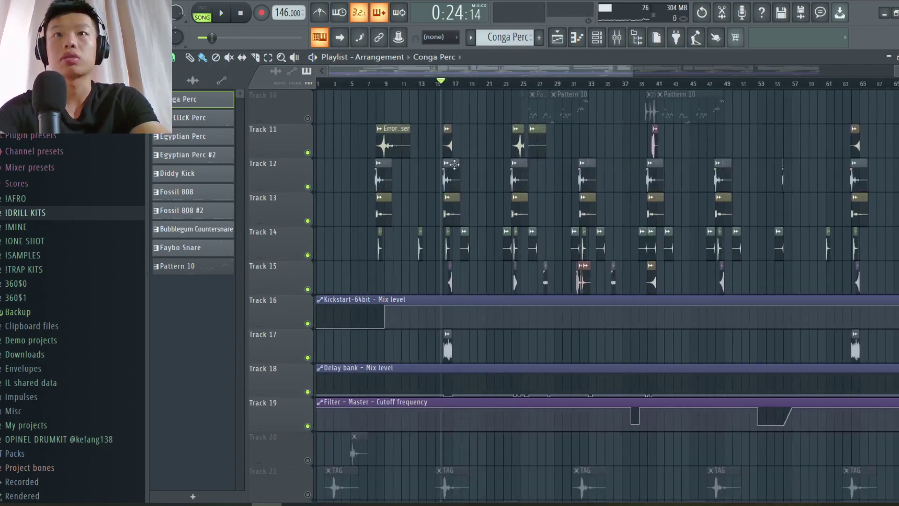
scroll(510, 245, "up", 4)
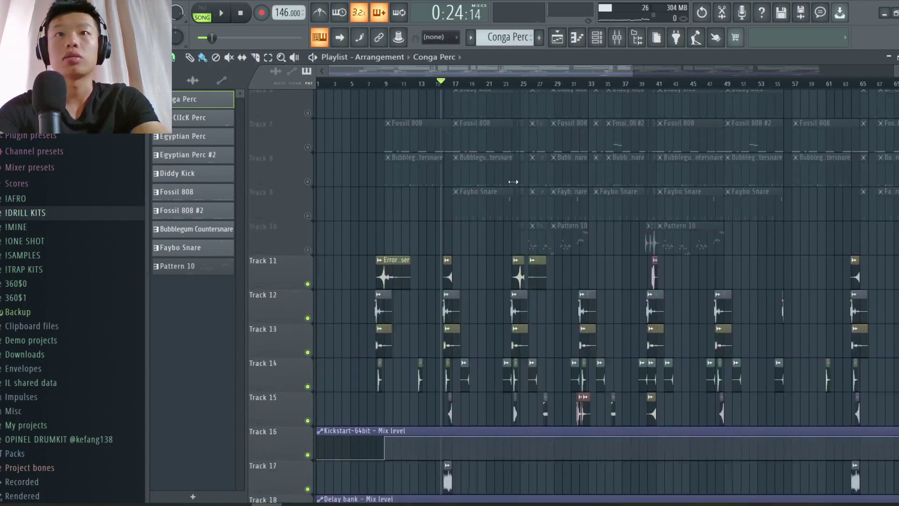
scroll(513, 182, "up", 6)
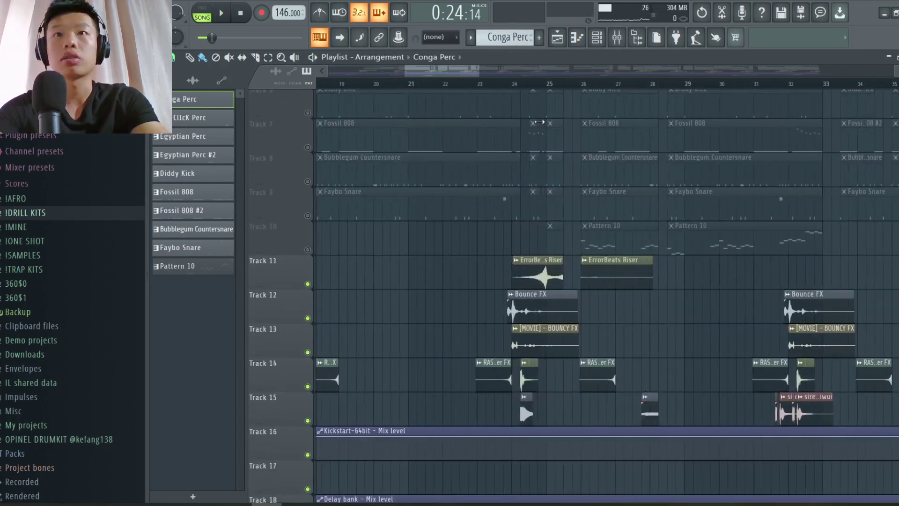
scroll(539, 122, "down", 5)
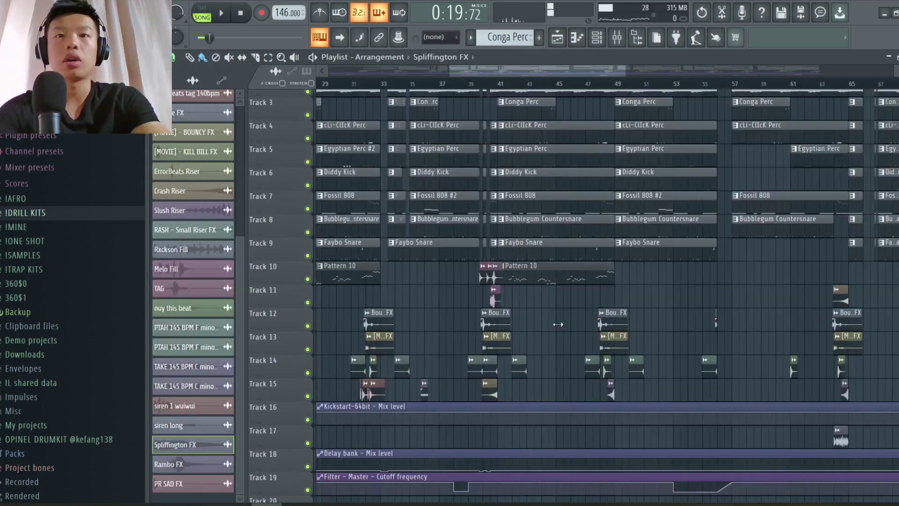
Step: Audition the arrangement from bar 37 onward, restarting there and stopping playback
scroll(557, 324, "up", 3)
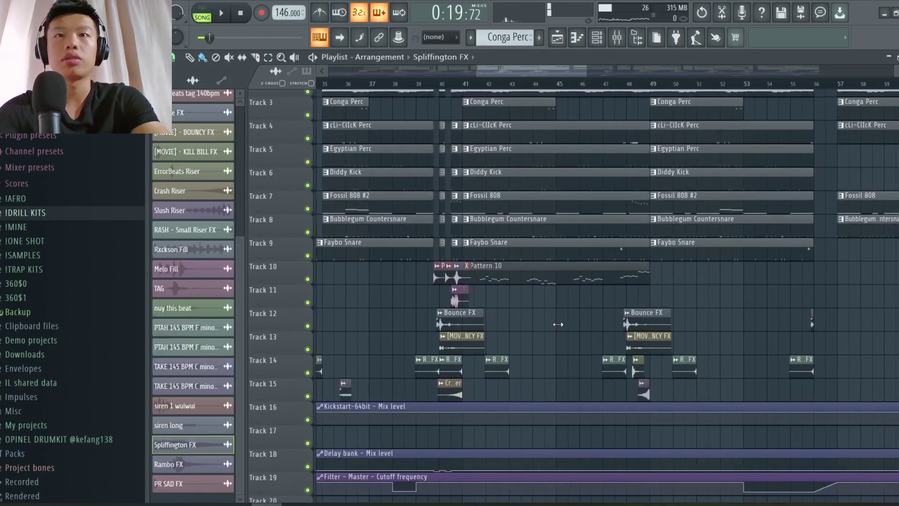
scroll(642, 272, "down", 3)
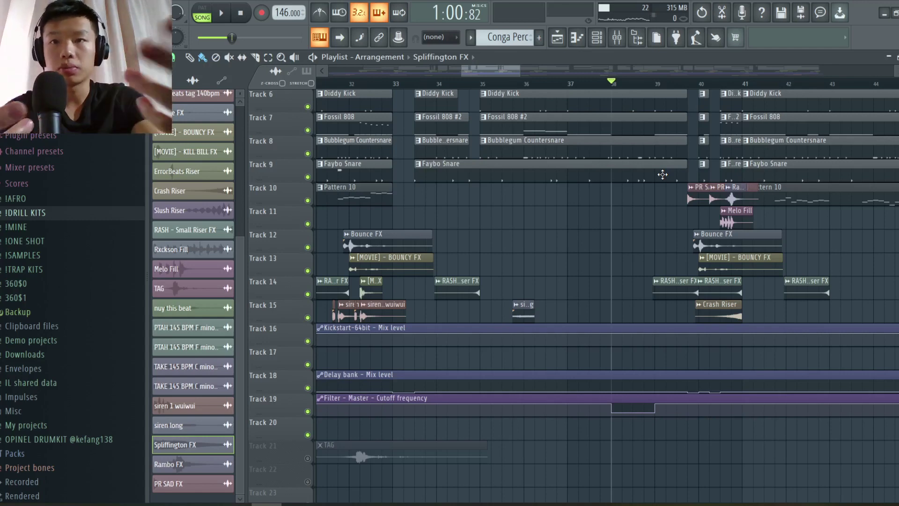
key("space")
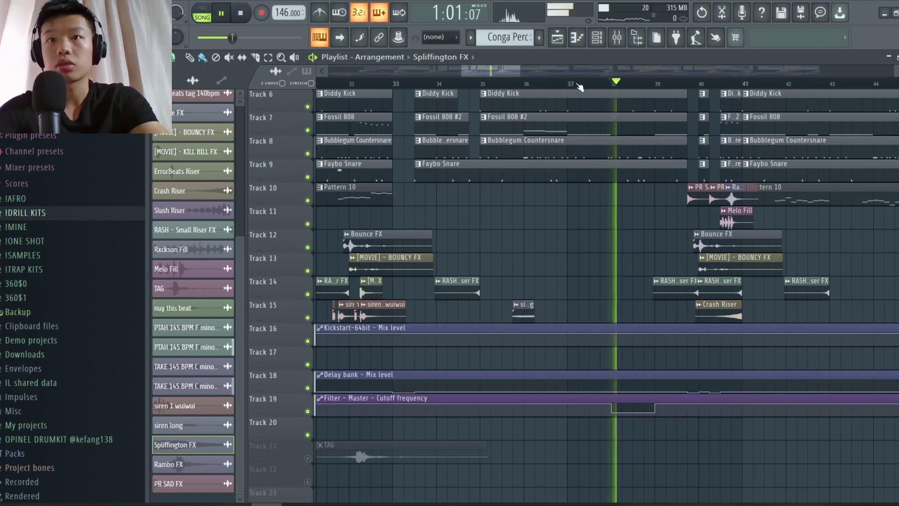
left_click(572, 84)
scroll(640, 240, "down", 6)
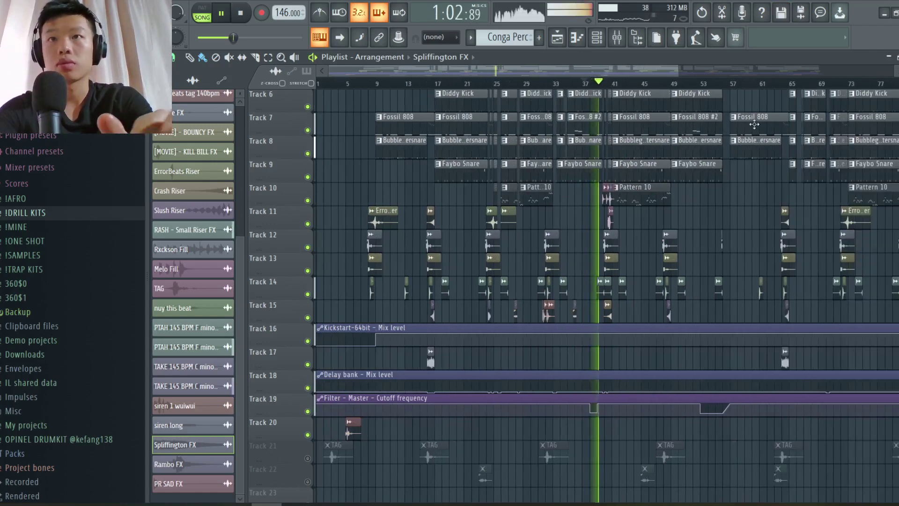
key("space")
key("space")
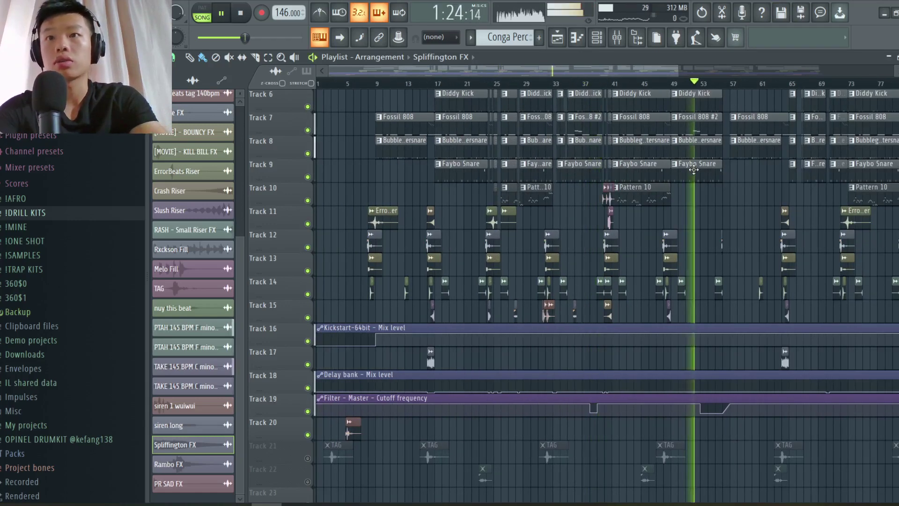
scroll(679, 159, "down", 2)
scroll(693, 169, "down", 3)
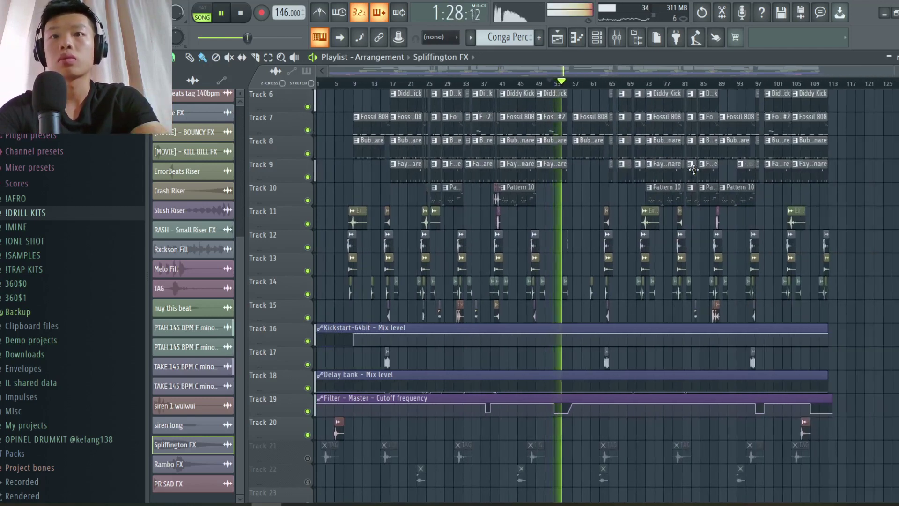
key("space")
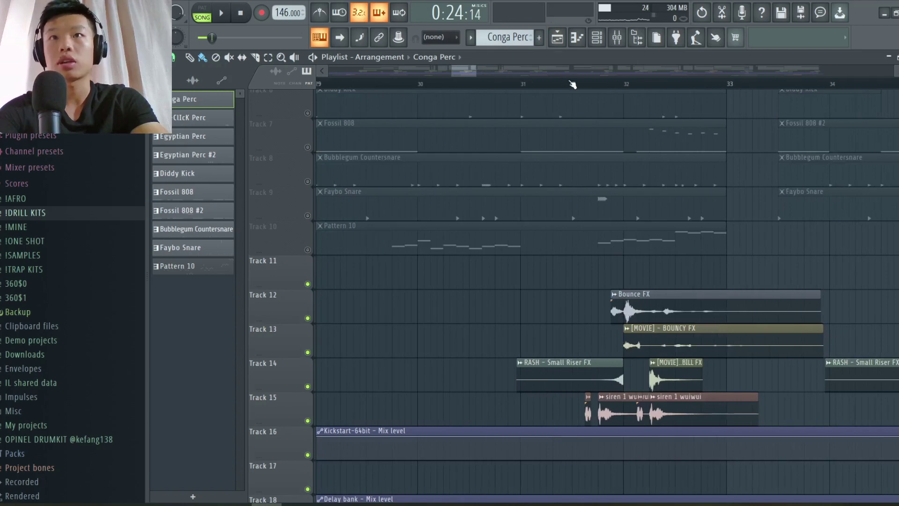
key("space")
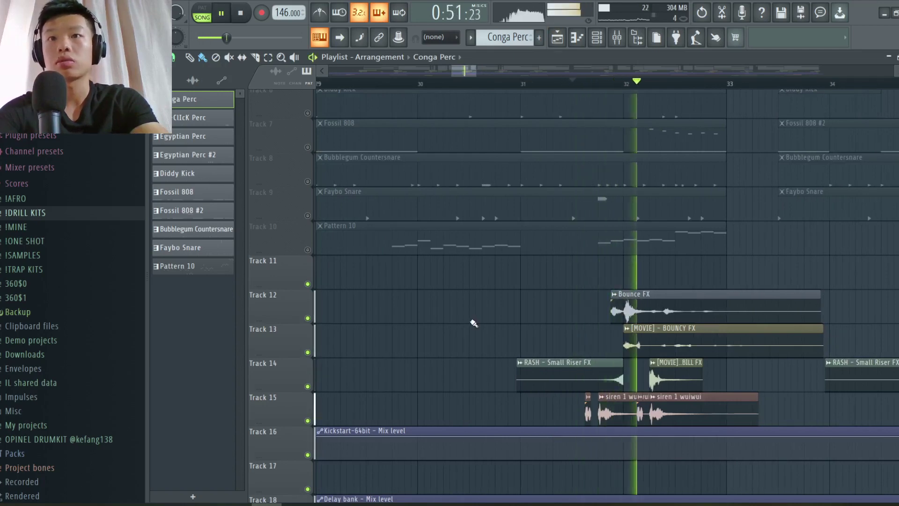
scroll(473, 322, "down", 2)
scroll(473, 322, "down", 2)
key("space")
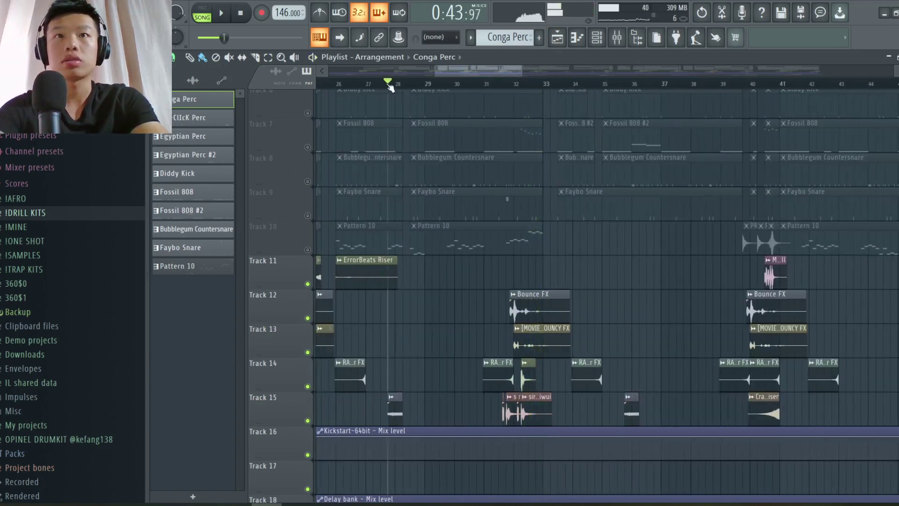
key("space")
scroll(372, 236, "down", 1)
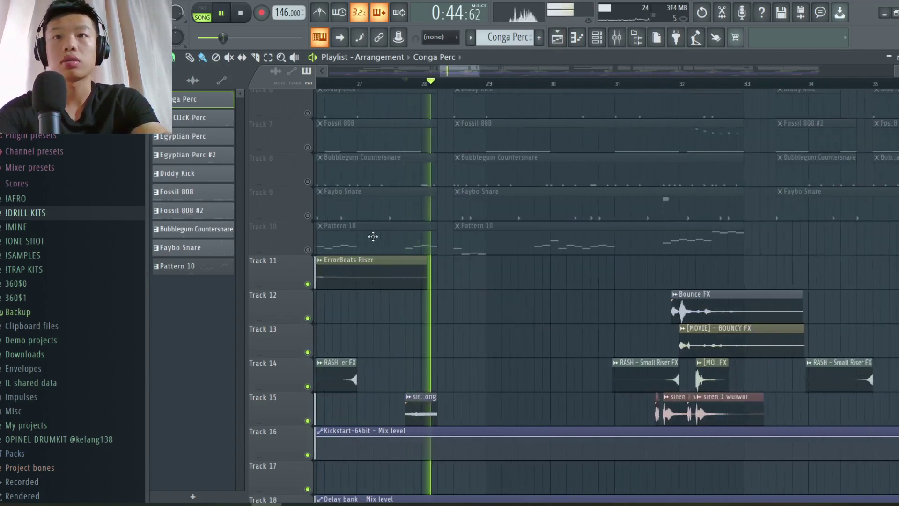
scroll(416, 211, "down", 1)
scroll(533, 128, "down", 1)
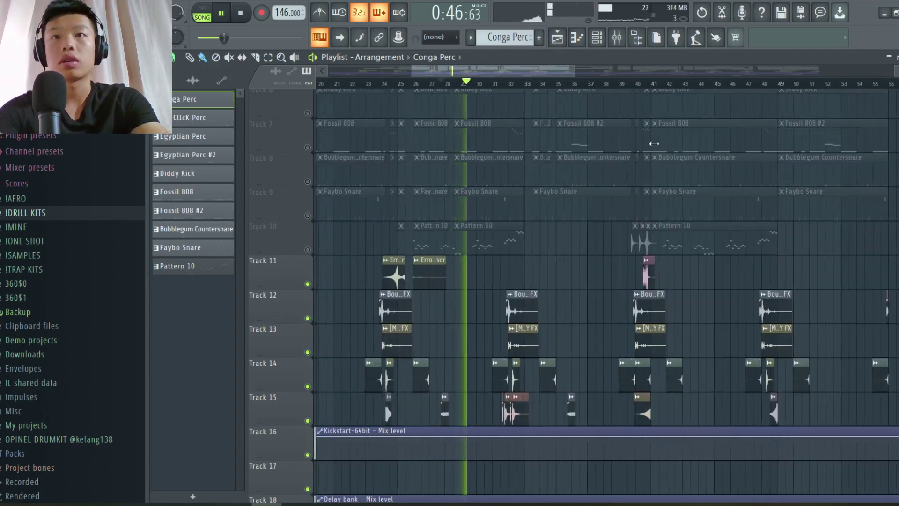
key("space")
scroll(481, 147, "up", 2)
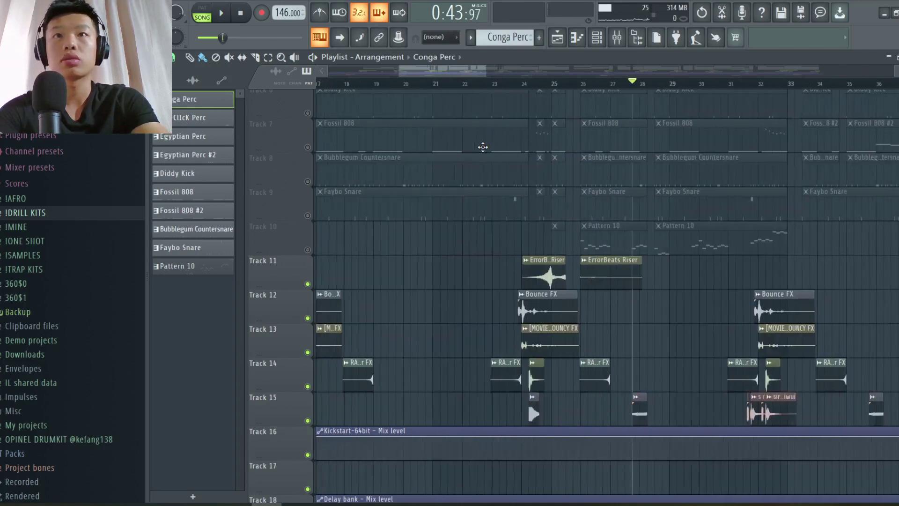
left_click(529, 85)
key("space")
scroll(541, 220, "up", 3)
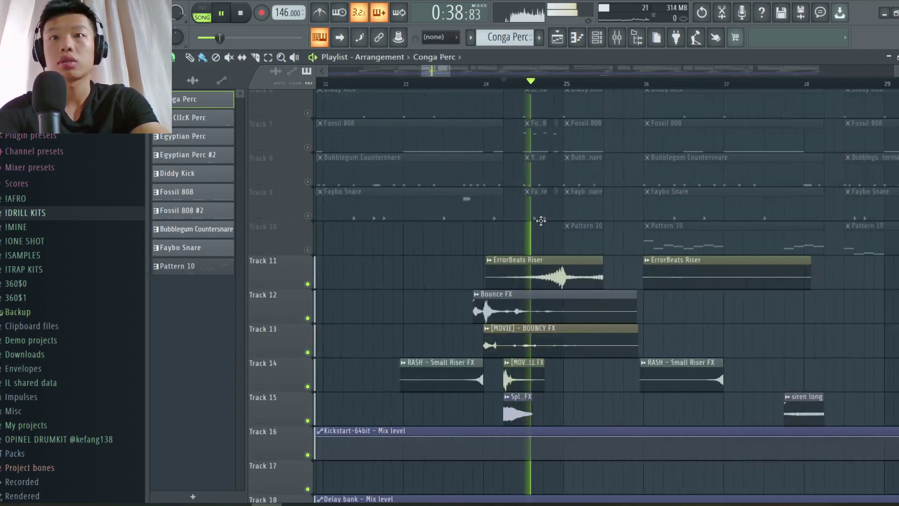
scroll(541, 220, "down", 2)
key("space")
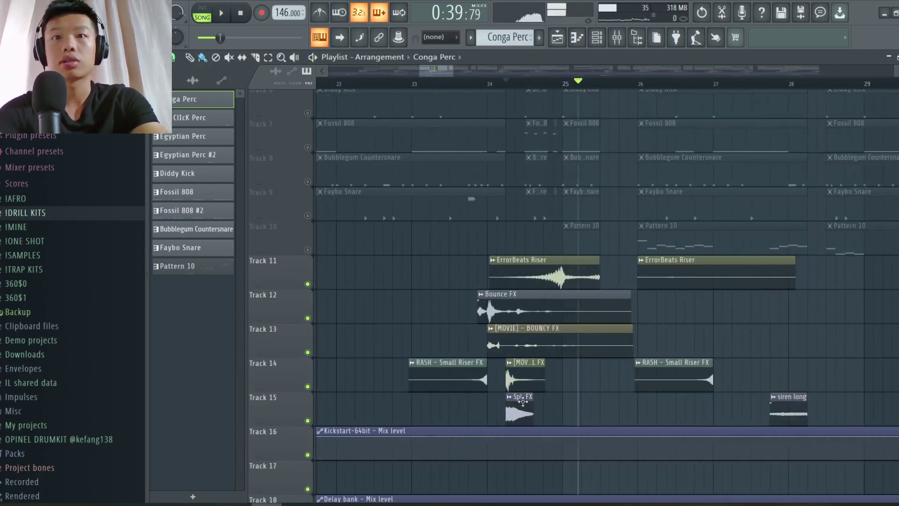
Step: Inspect the Spliffington FX sample's settings, then close them
double_click(522, 401)
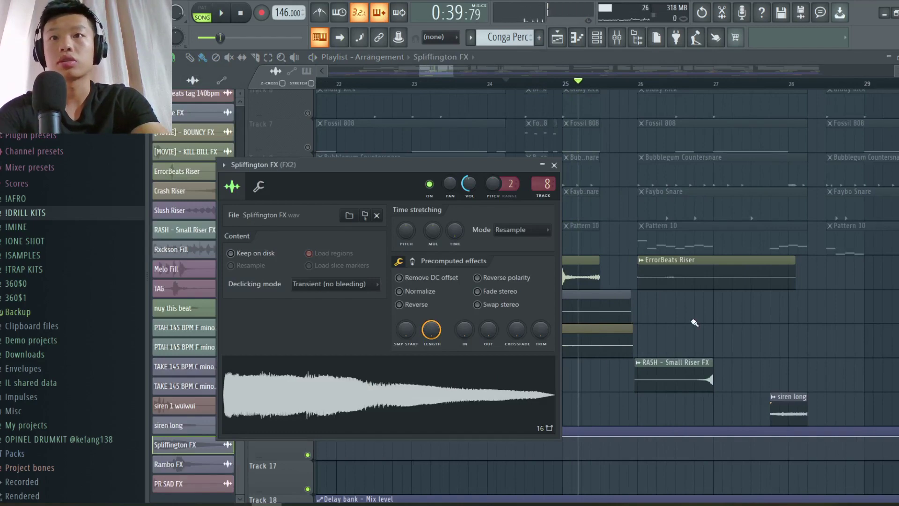
key("Escape")
scroll(694, 322, "down", 5)
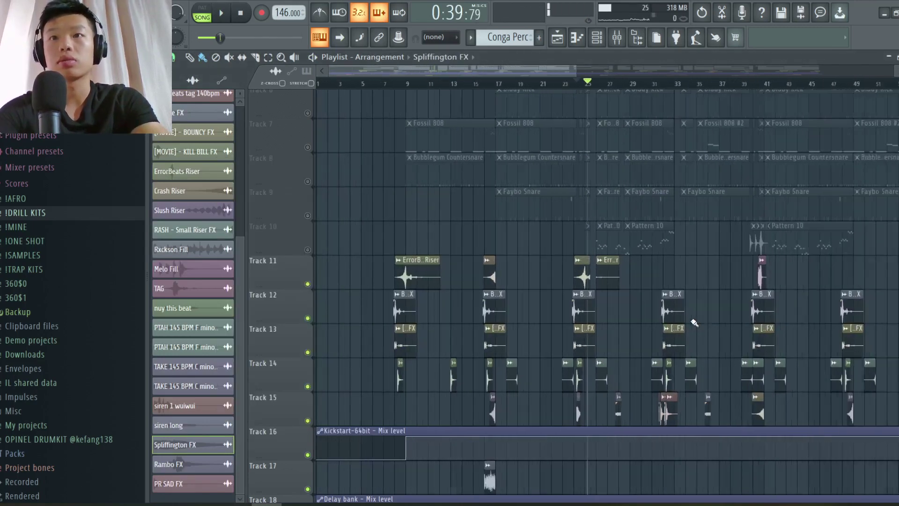
scroll(694, 323, "up", 6)
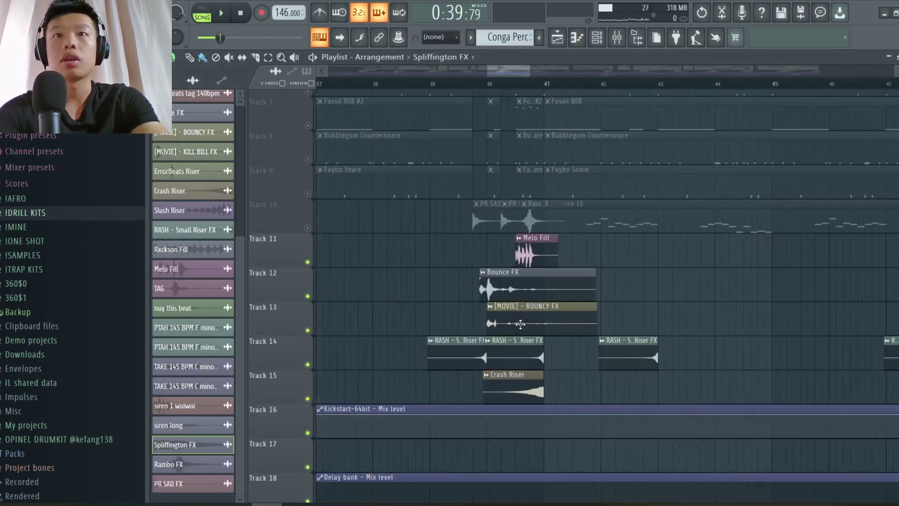
scroll(520, 324, "up", 3)
Step: Solo Track 10 and play its vocal FX chops from around bar 39
left_click(308, 228, "ctrl")
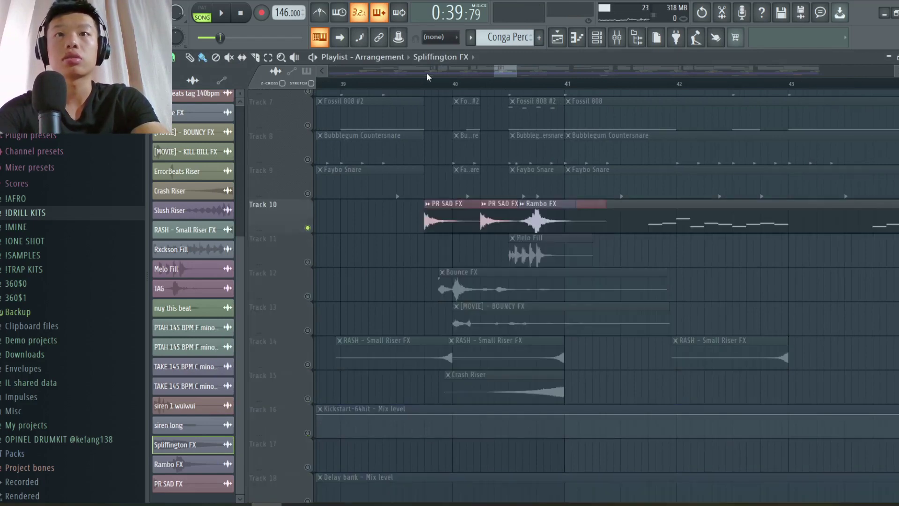
key("space")
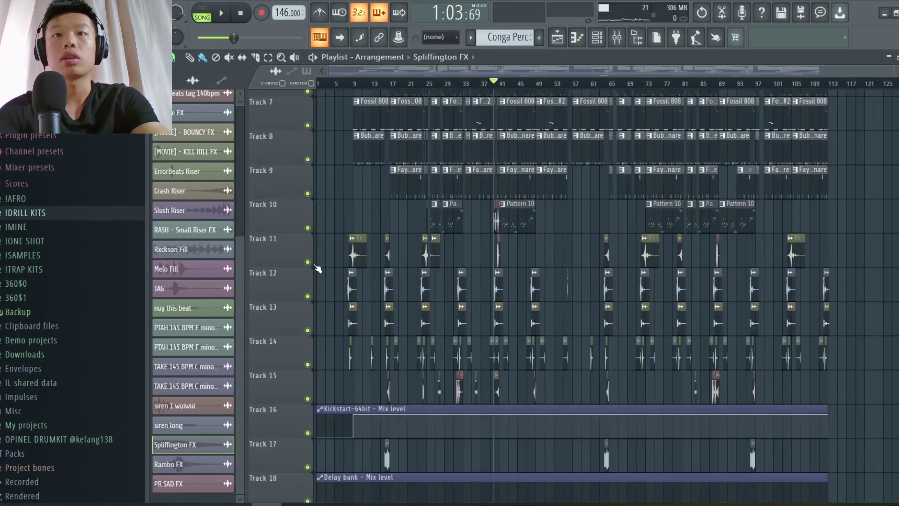
scroll(478, 156, "up", 6)
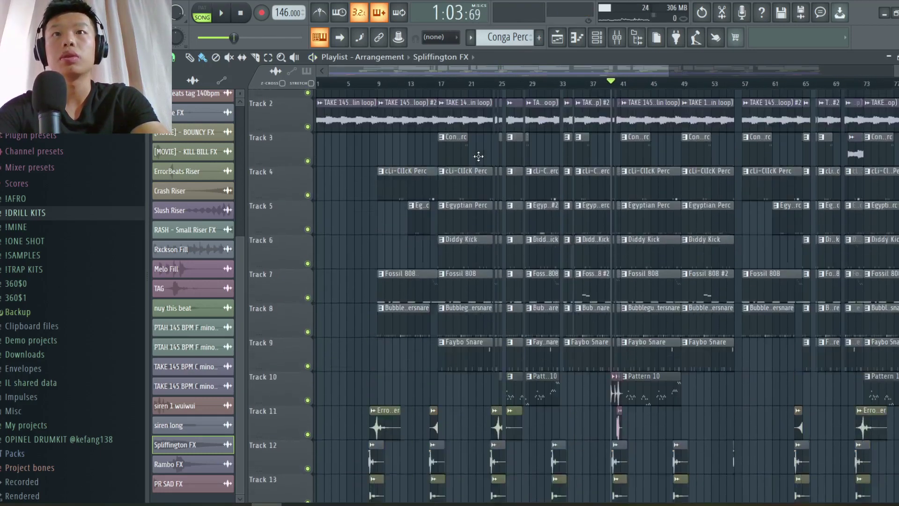
left_click(446, 83)
key("space")
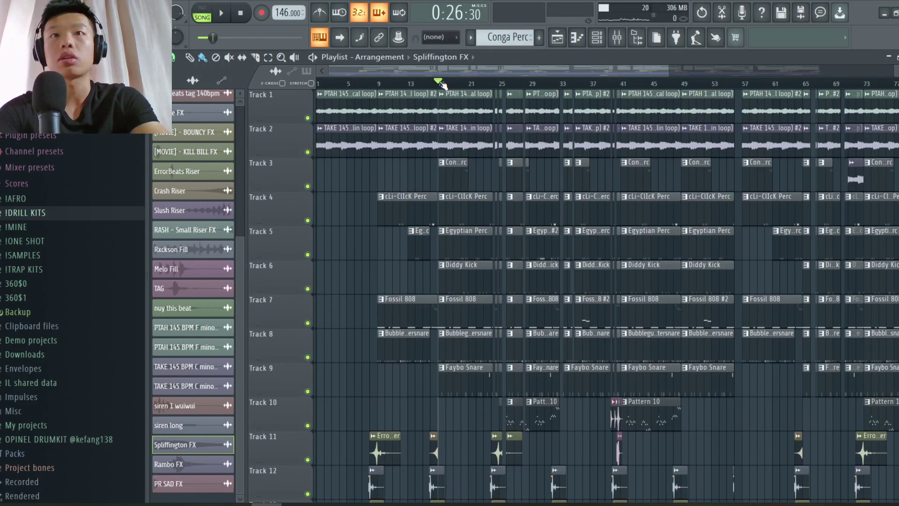
scroll(448, 256, "down", 8)
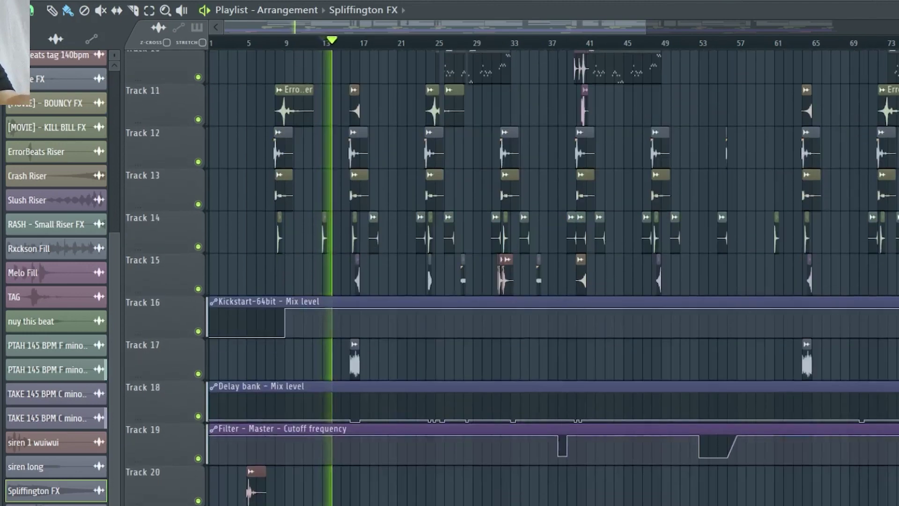
scroll(421, 418, "down", 2)
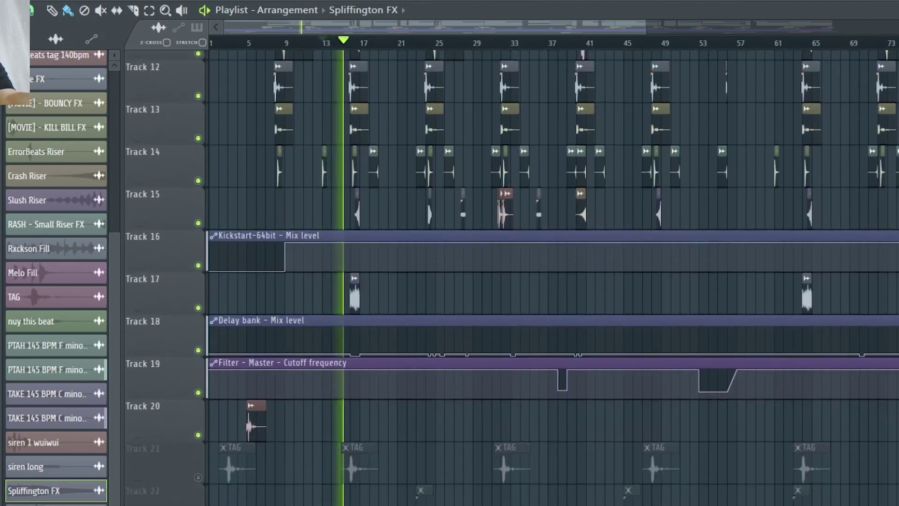
scroll(421, 419, "down", 4)
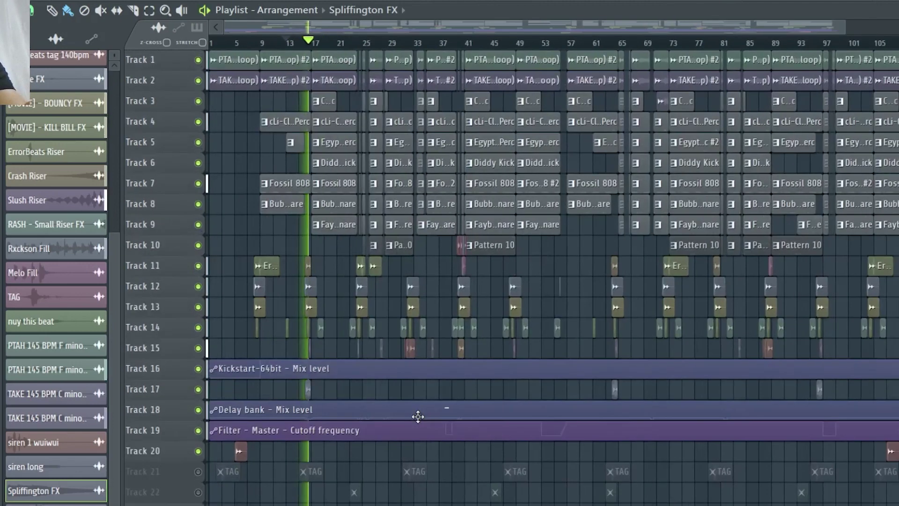
scroll(515, 281, "up", 5)
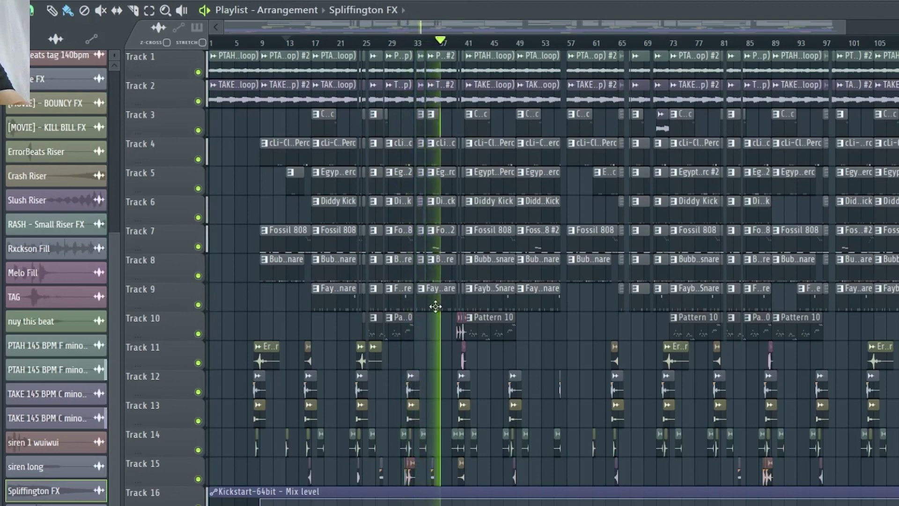
scroll(435, 307, "up", 4)
scroll(461, 330, "up", 4)
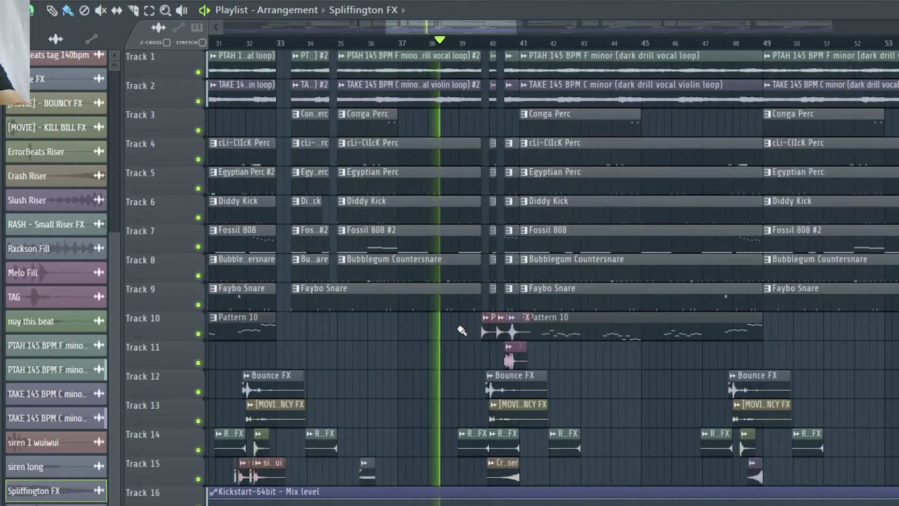
scroll(512, 349, "down", 2)
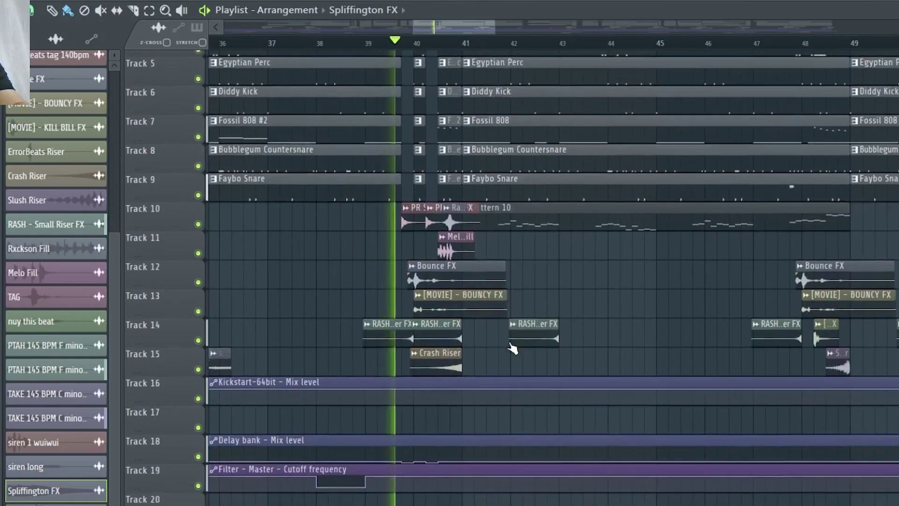
scroll(513, 349, "down", 5)
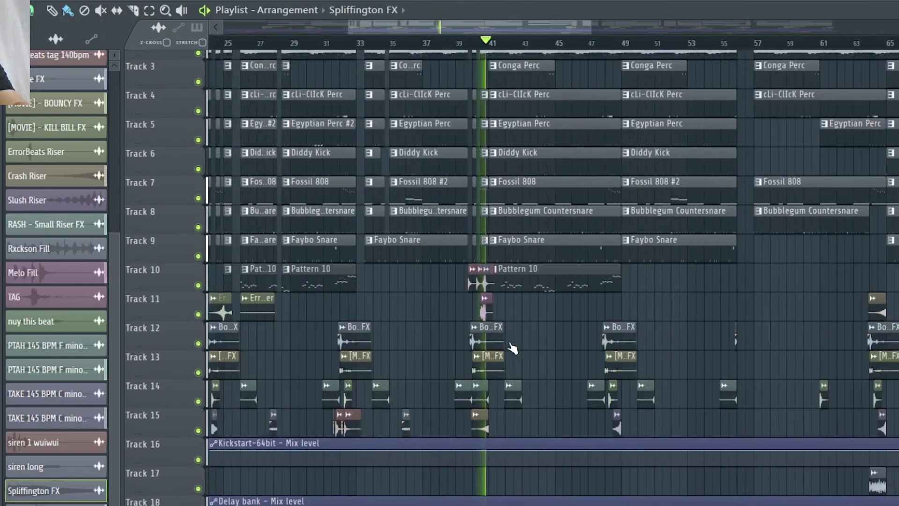
scroll(513, 349, "down", 3)
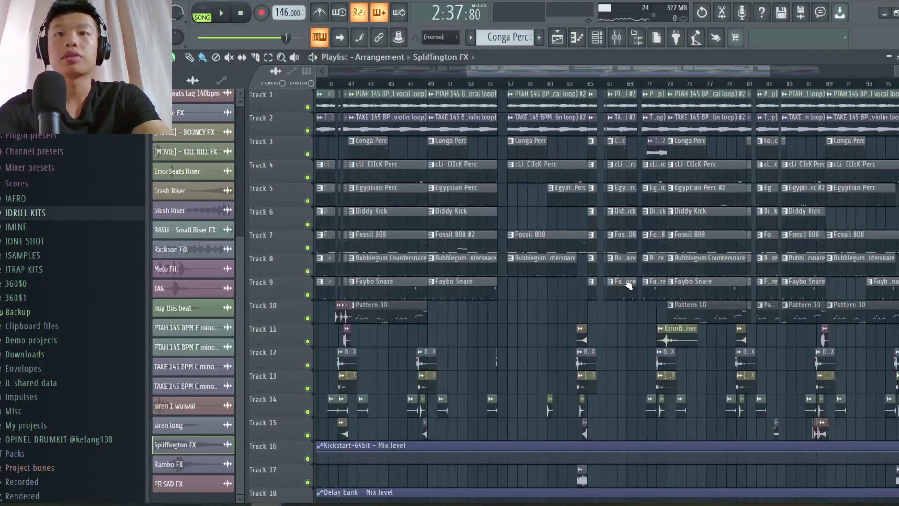
scroll(627, 284, "down", 4)
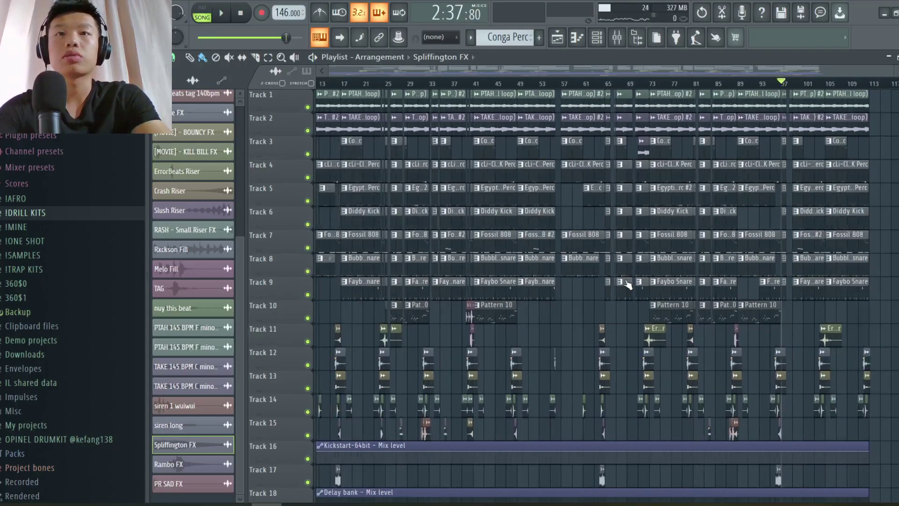
scroll(627, 284, "down", 4)
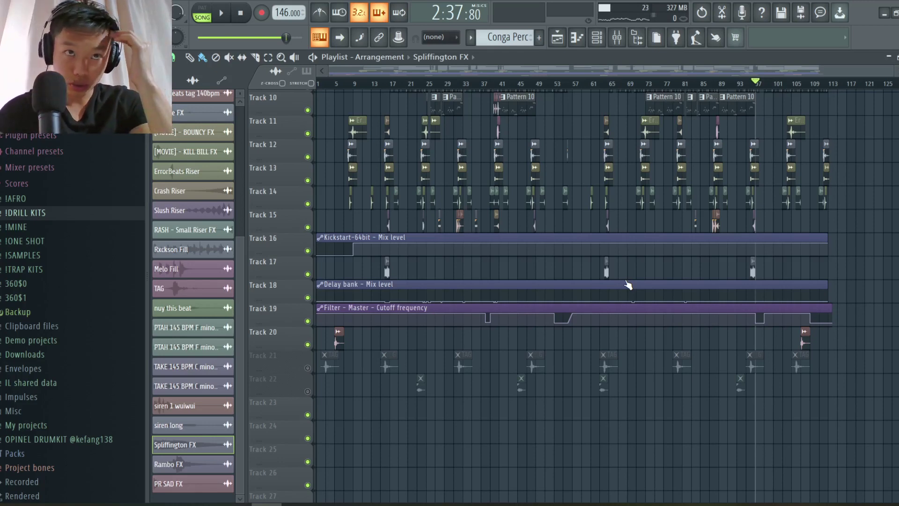
scroll(627, 284, "up", 4)
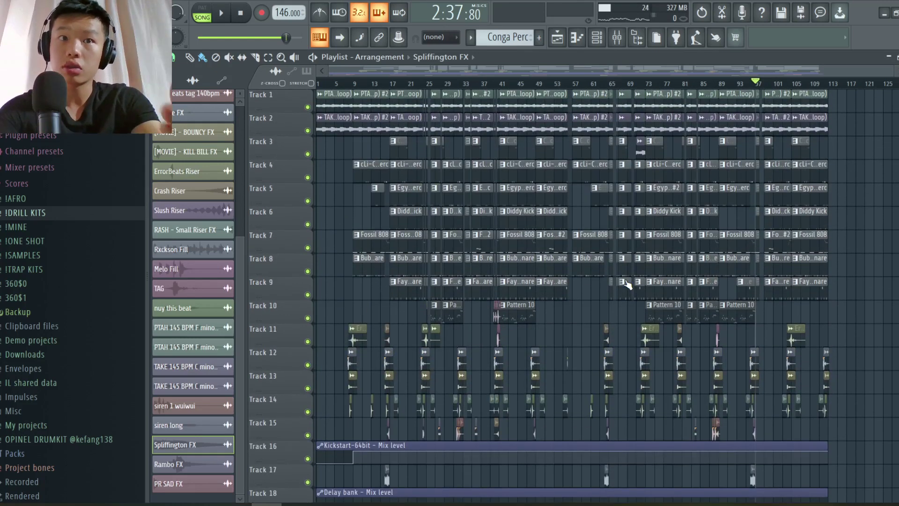